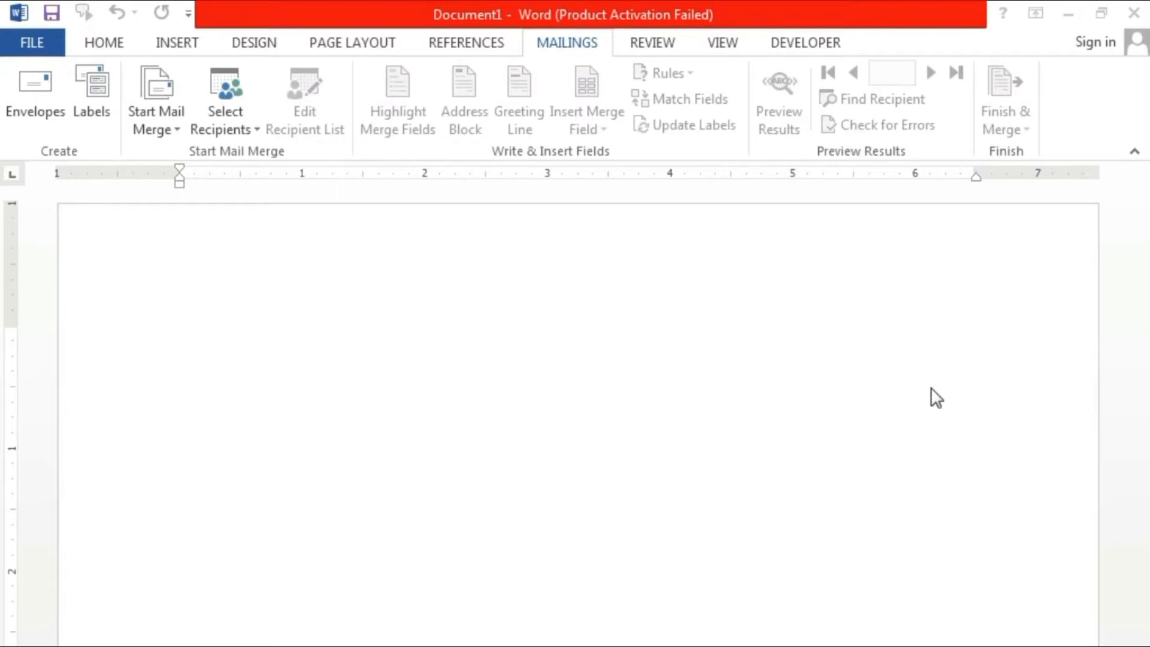
Examine the name, designation, address and contact columns of ADD LIST.xlsx in Excel, close the workbook and return to the Word document.
{"action": "left_click", "coordinate": [242, 321]}
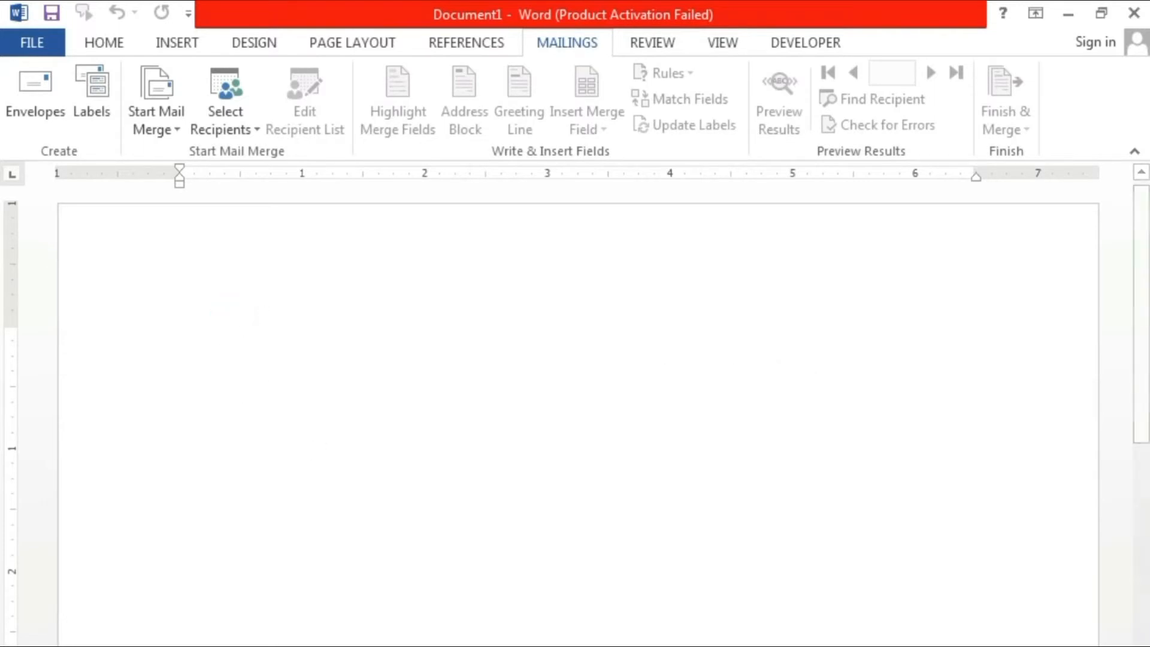
{"action": "left_click", "coordinate": [635, 617]}
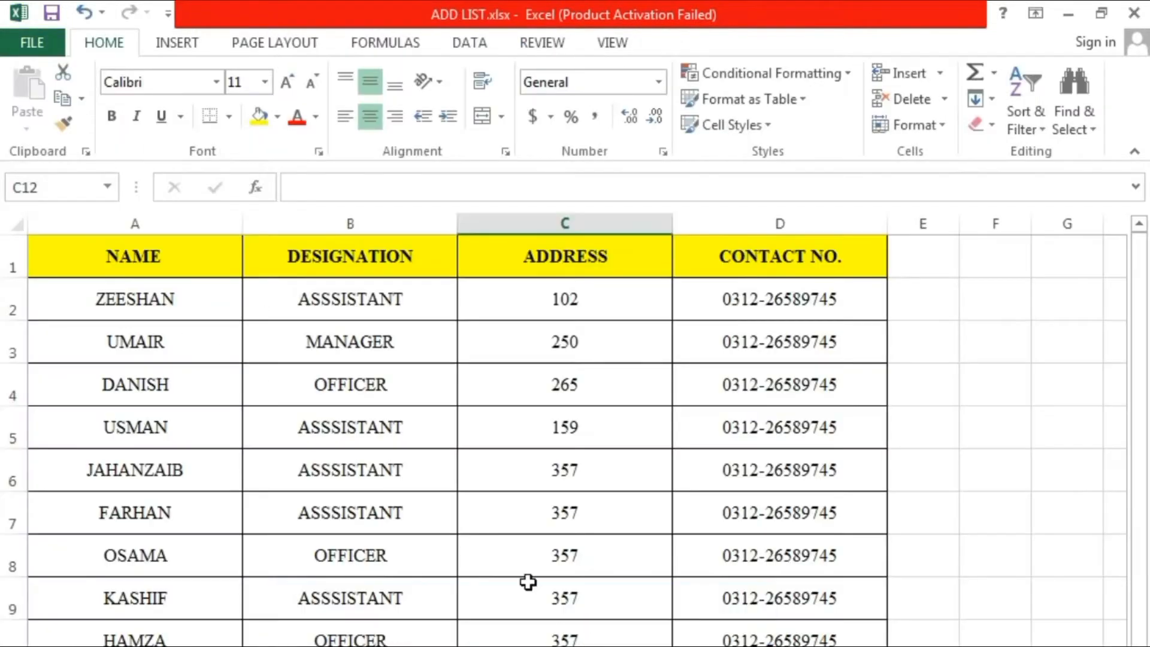
{"action": "left_click", "coordinate": [539, 469]}
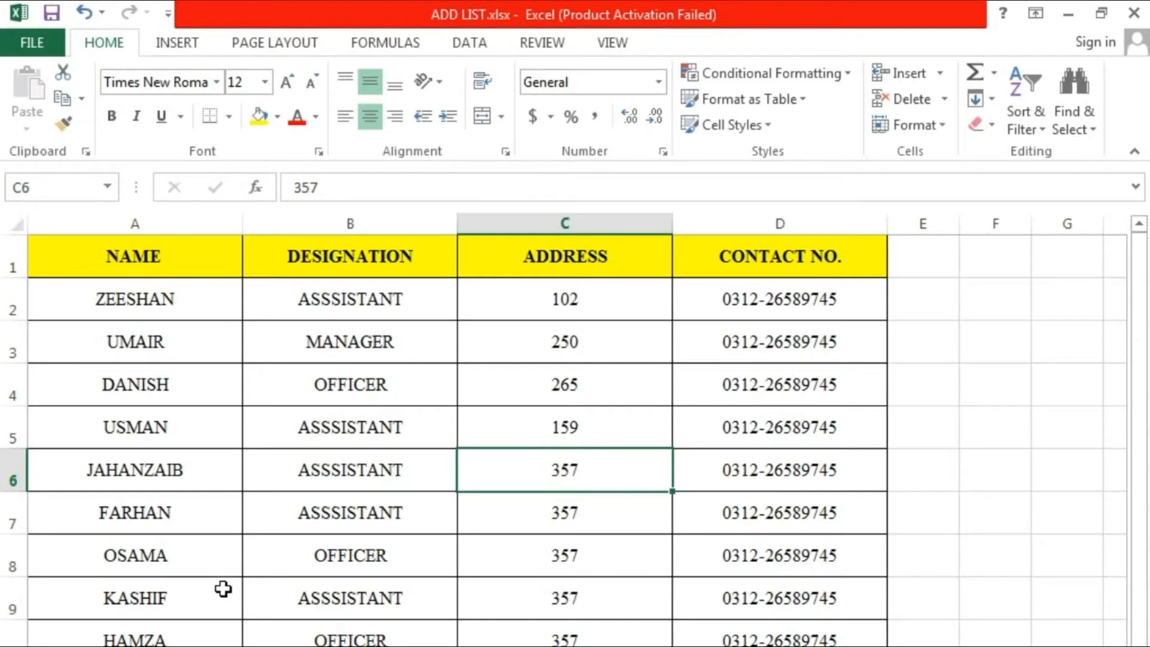
{"action": "left_click", "coordinate": [1018, 445]}
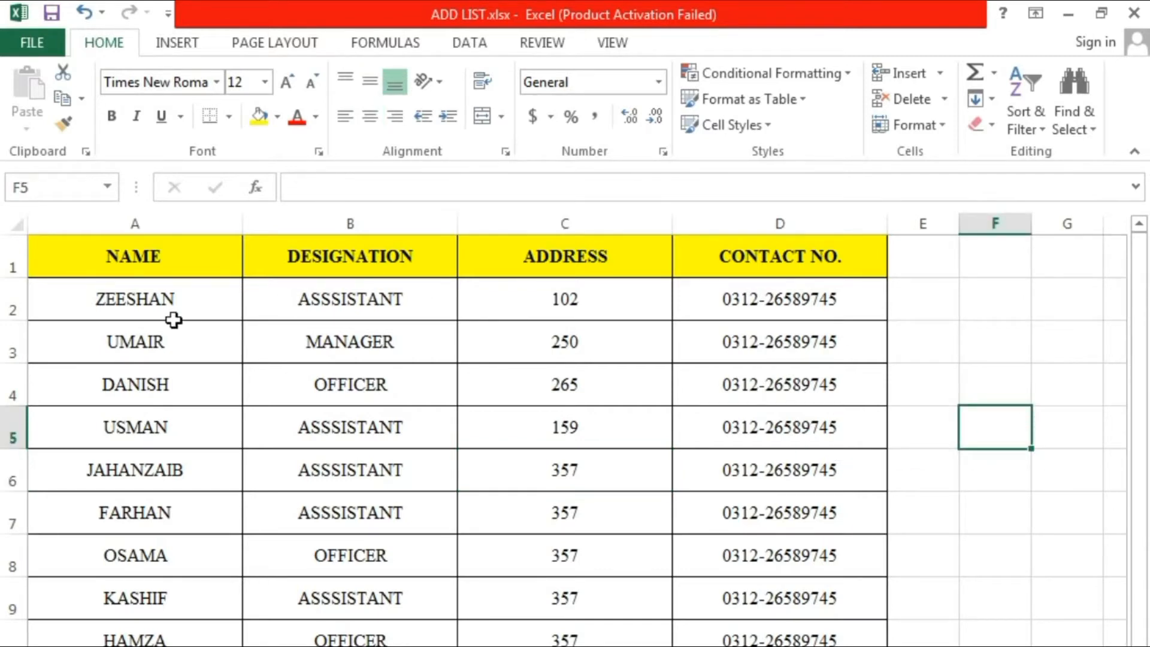
{"action": "left_click_drag", "start_coordinate": [137, 299], "coordinate": [796, 645]}
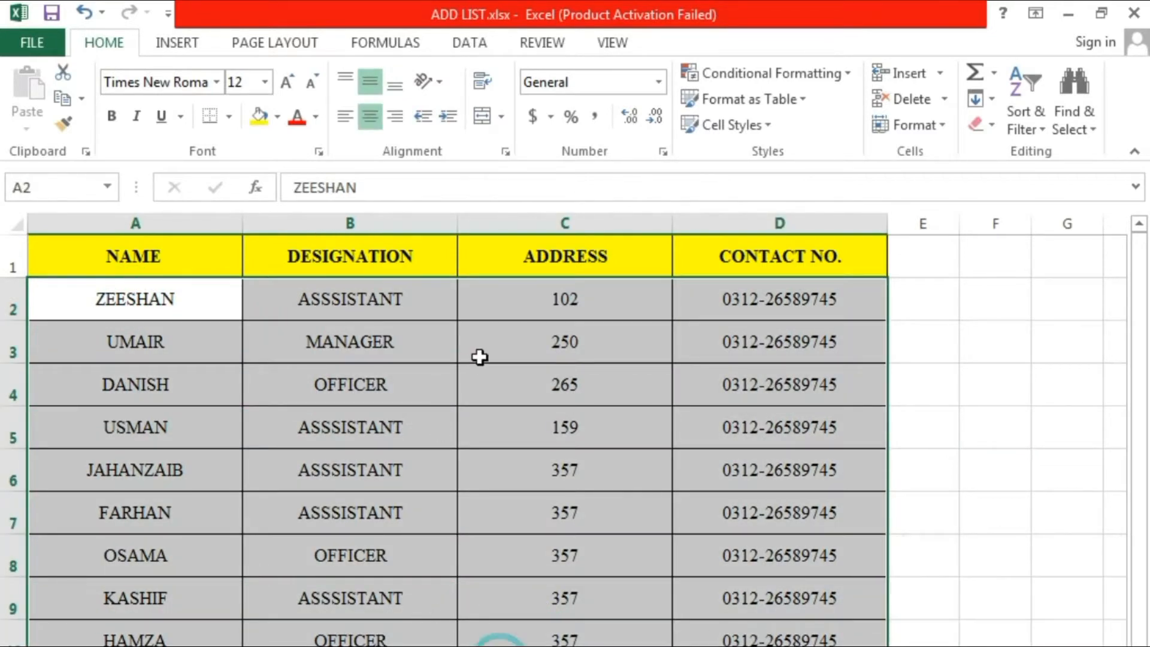
{"action": "left_click", "coordinate": [521, 310]}
{"action": "left_click_drag", "start_coordinate": [419, 300], "coordinate": [420, 630]}
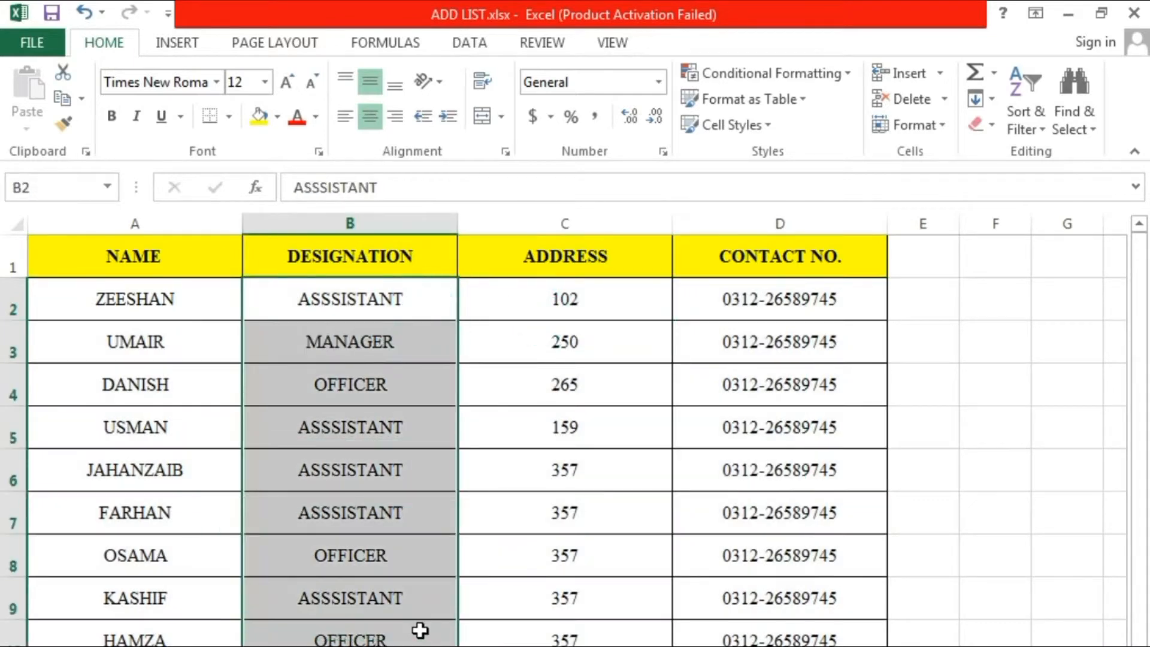
{"action": "left_click", "coordinate": [527, 646]}
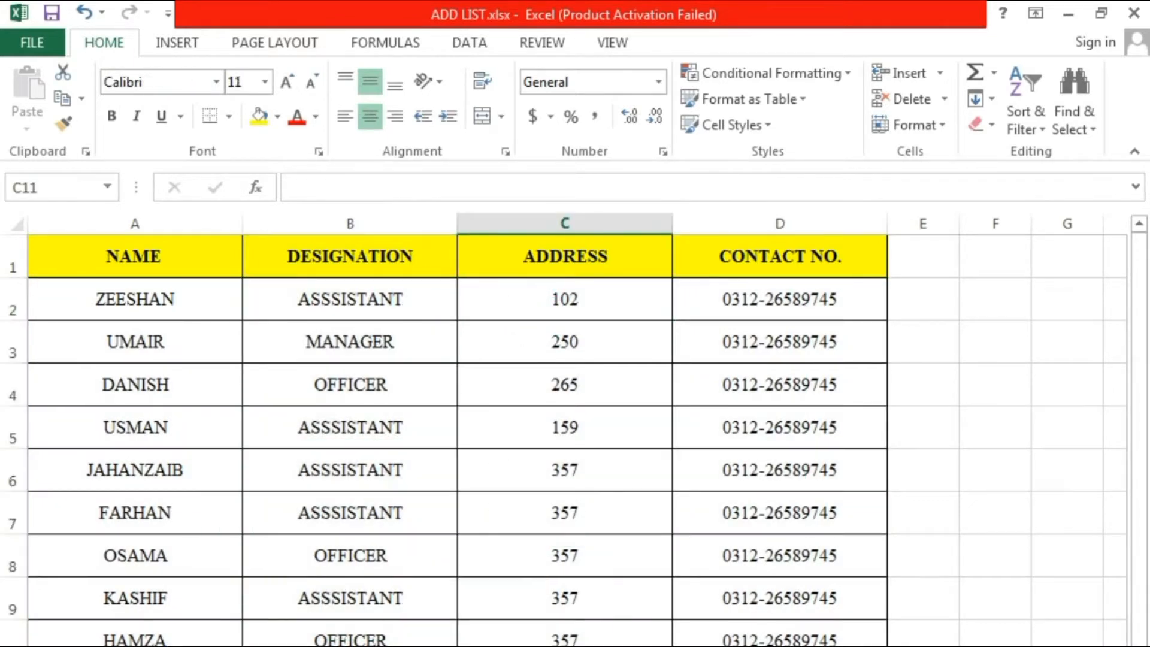
{"action": "left_click", "coordinate": [1036, 412]}
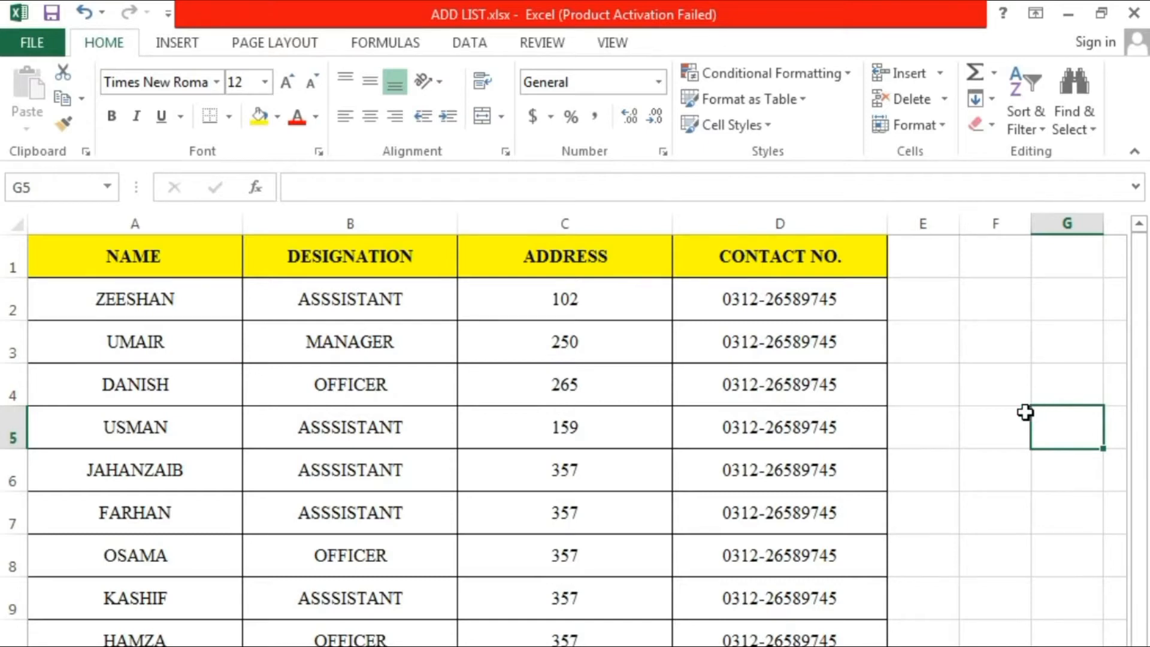
{"action": "left_click", "coordinate": [1016, 414]}
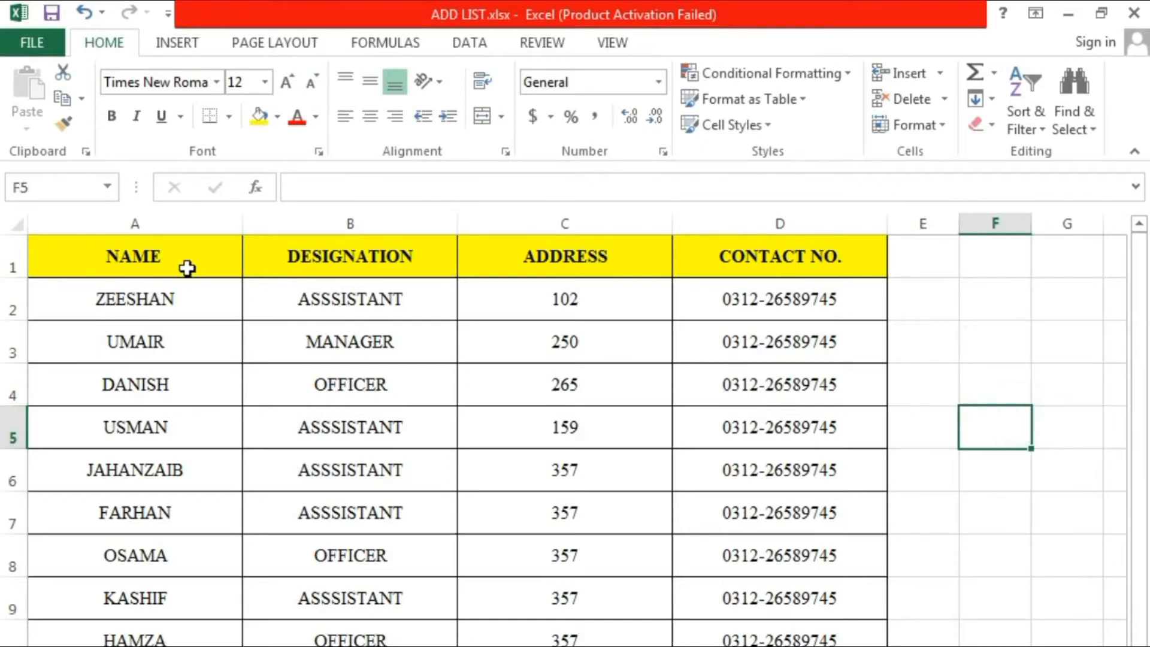
{"action": "left_click", "coordinate": [115, 255]}
{"action": "left_click", "coordinate": [673, 438]}
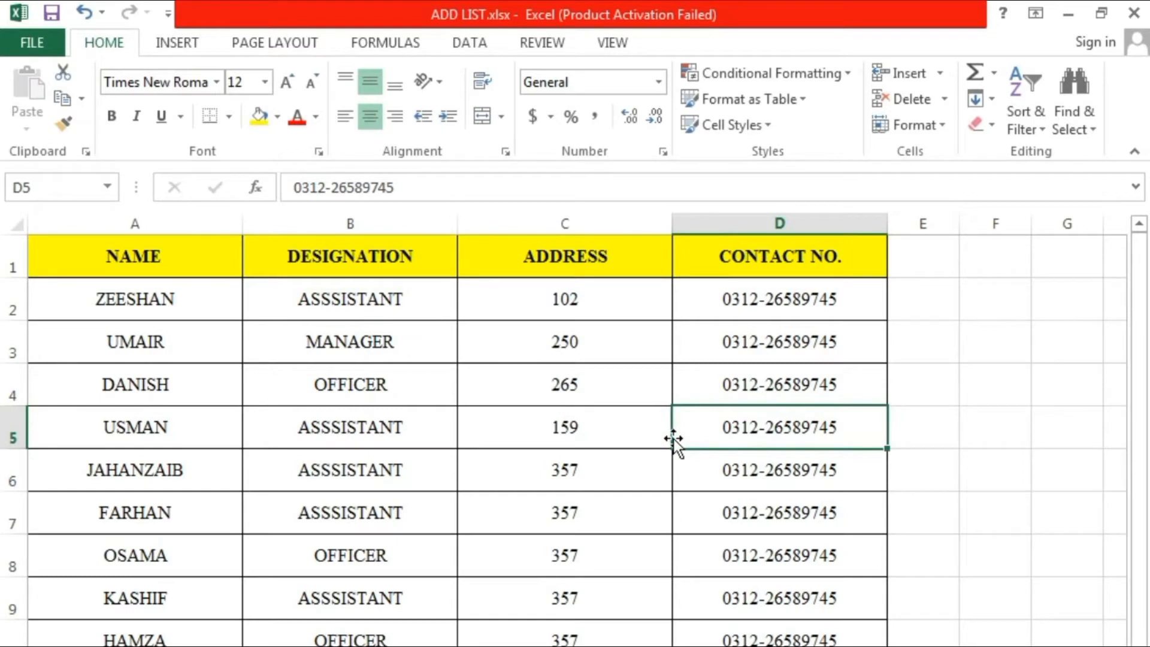
{"action": "left_click", "coordinate": [928, 371]}
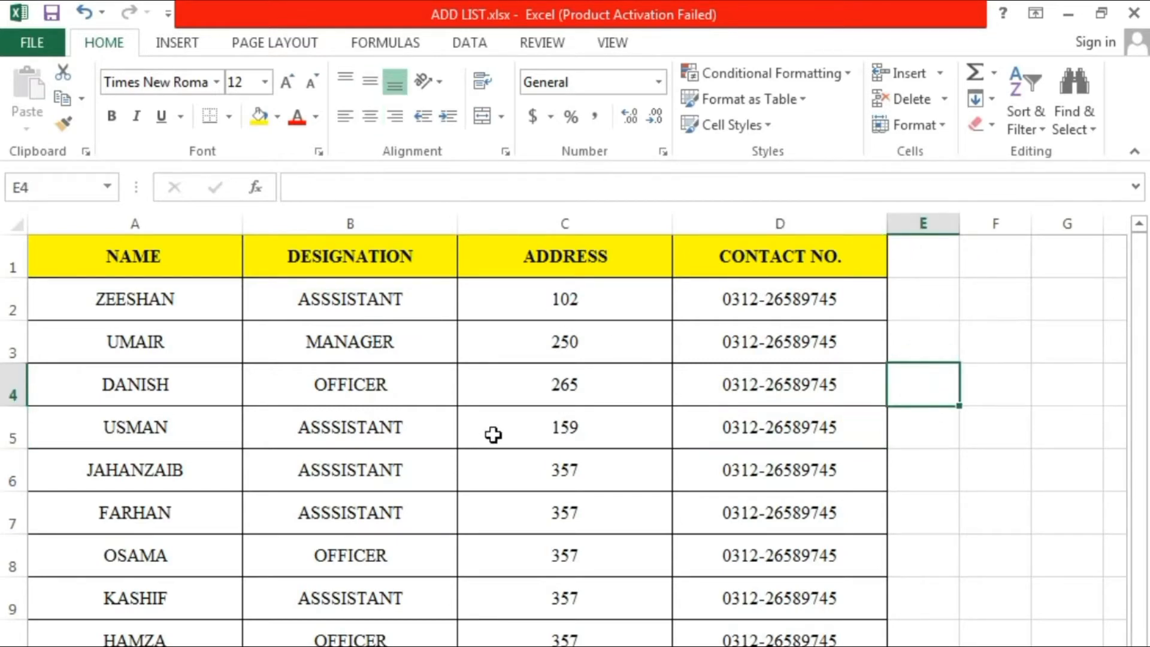
{"action": "left_click", "coordinate": [515, 422]}
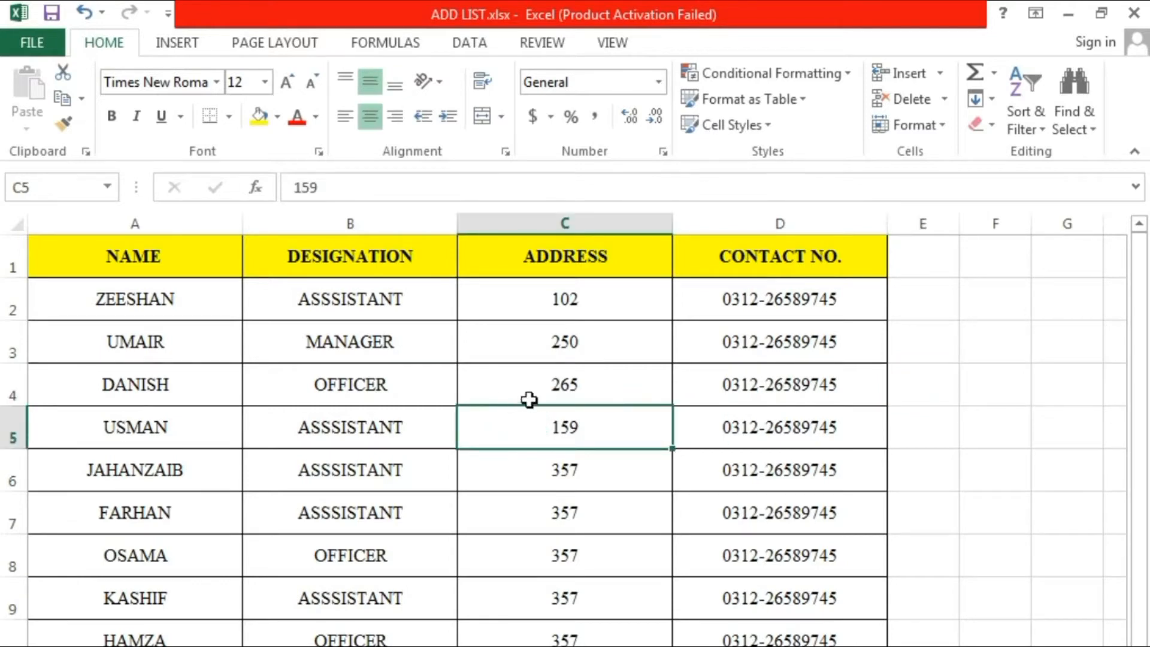
{"action": "left_click", "coordinate": [978, 400]}
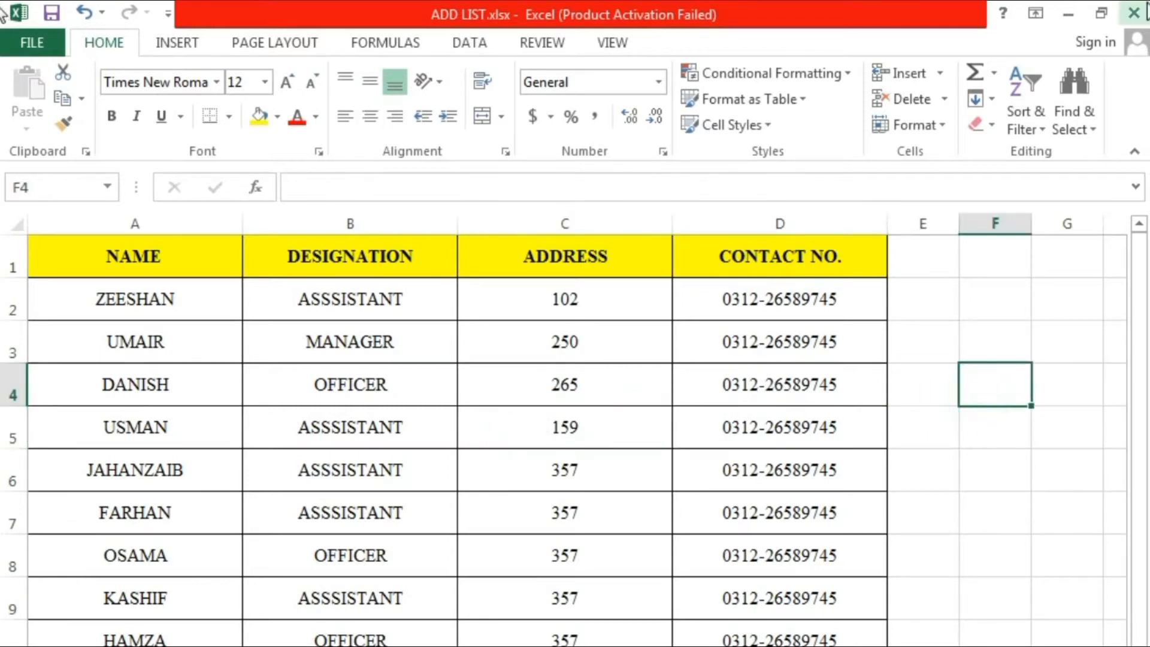
{"action": "left_click", "coordinate": [1142, 16]}
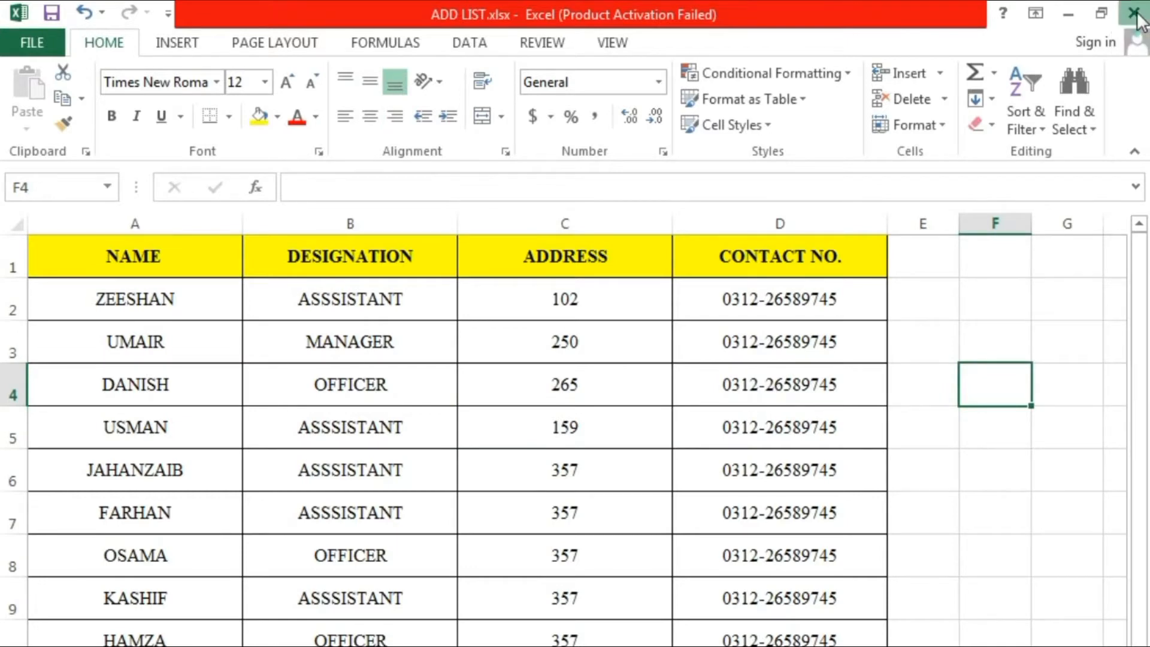
{"action": "left_click", "coordinate": [376, 366]}
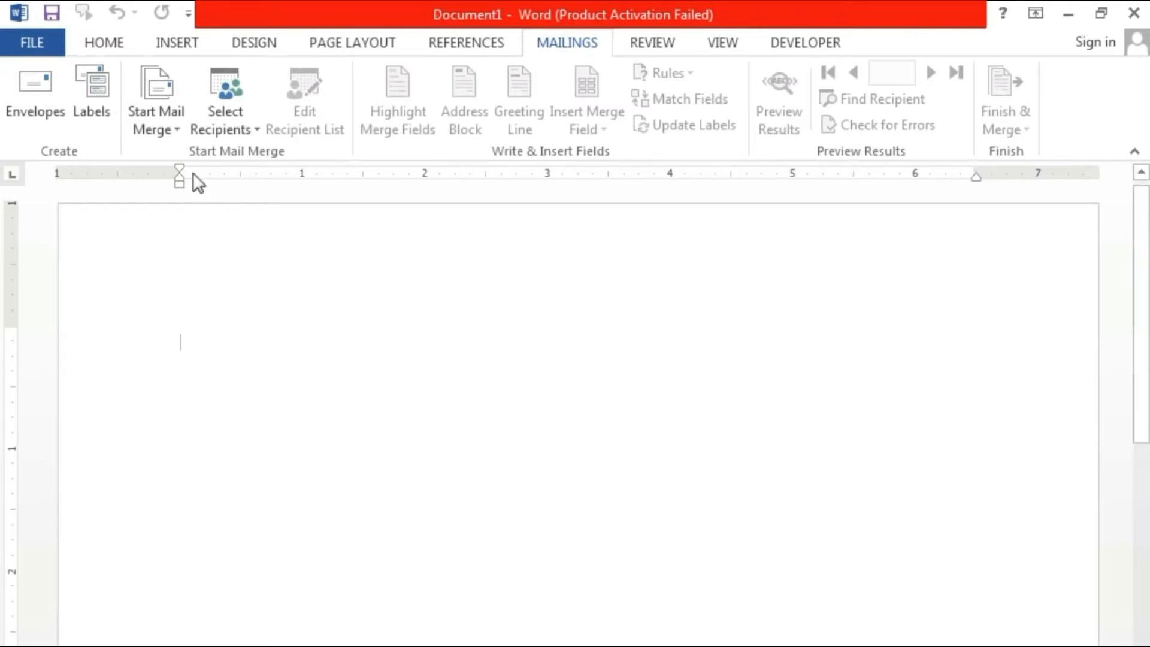
{"action": "left_click", "coordinate": [170, 136]}
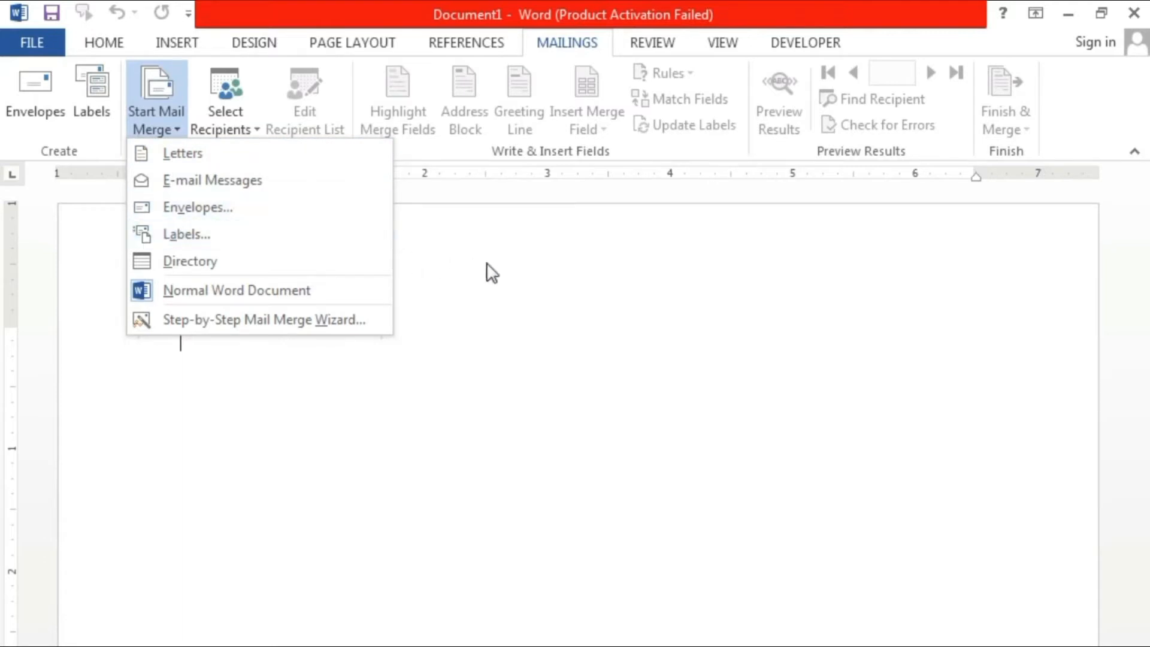
{"action": "left_click", "coordinate": [504, 267]}
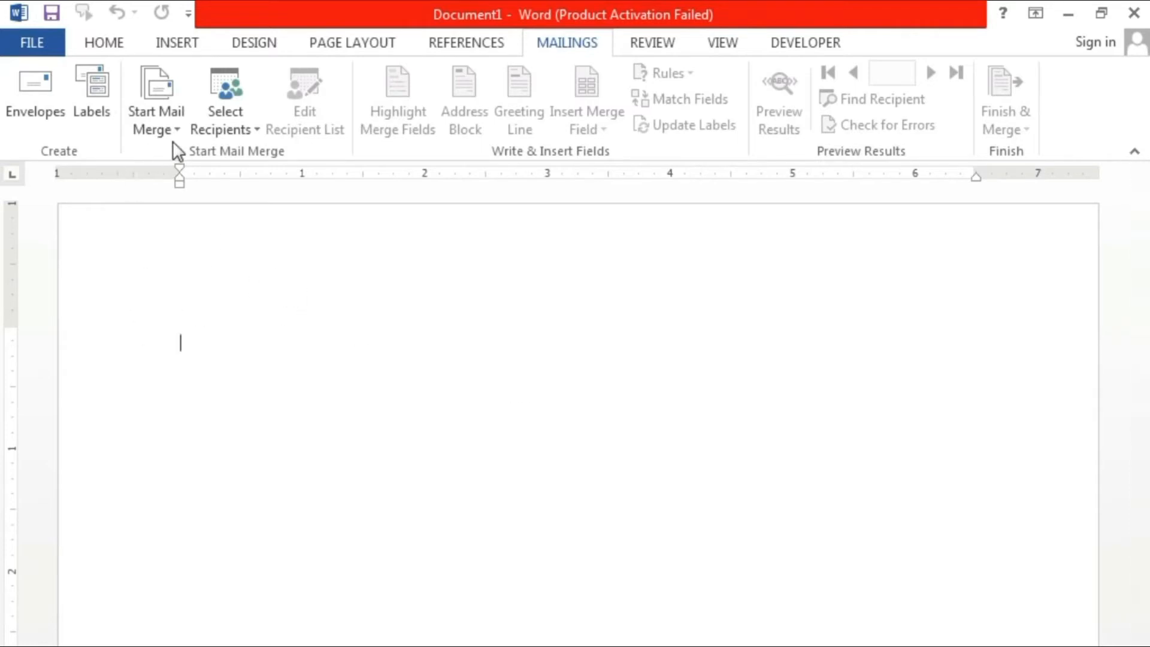
{"action": "left_click", "coordinate": [244, 124]}
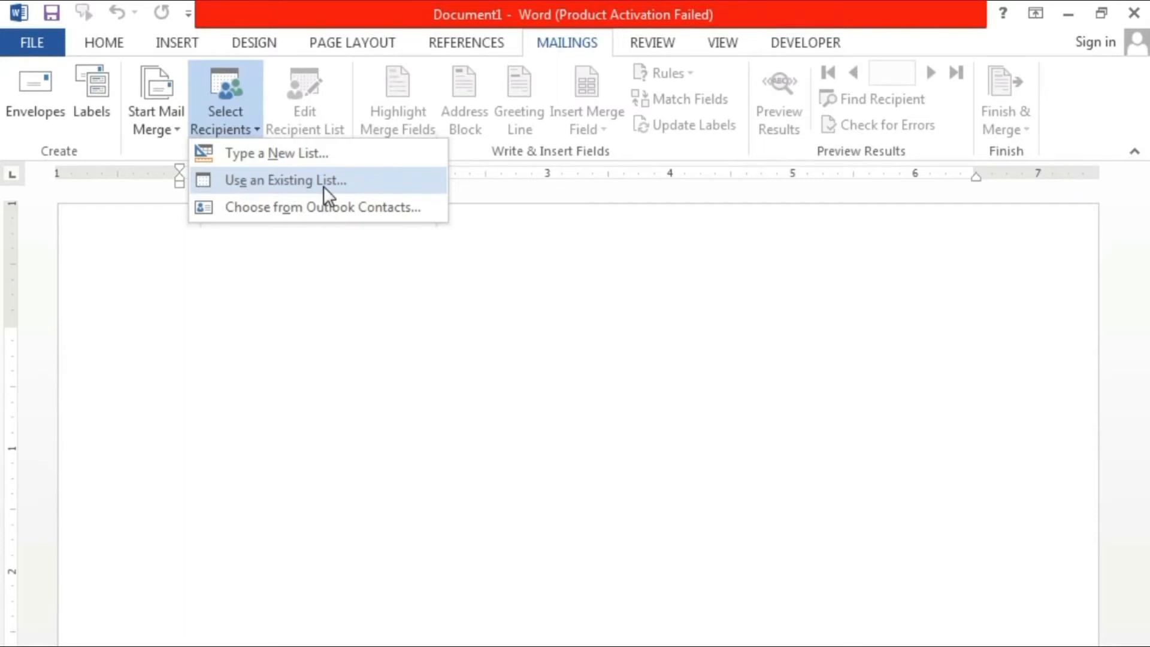
{"action": "left_click", "coordinate": [559, 240]}
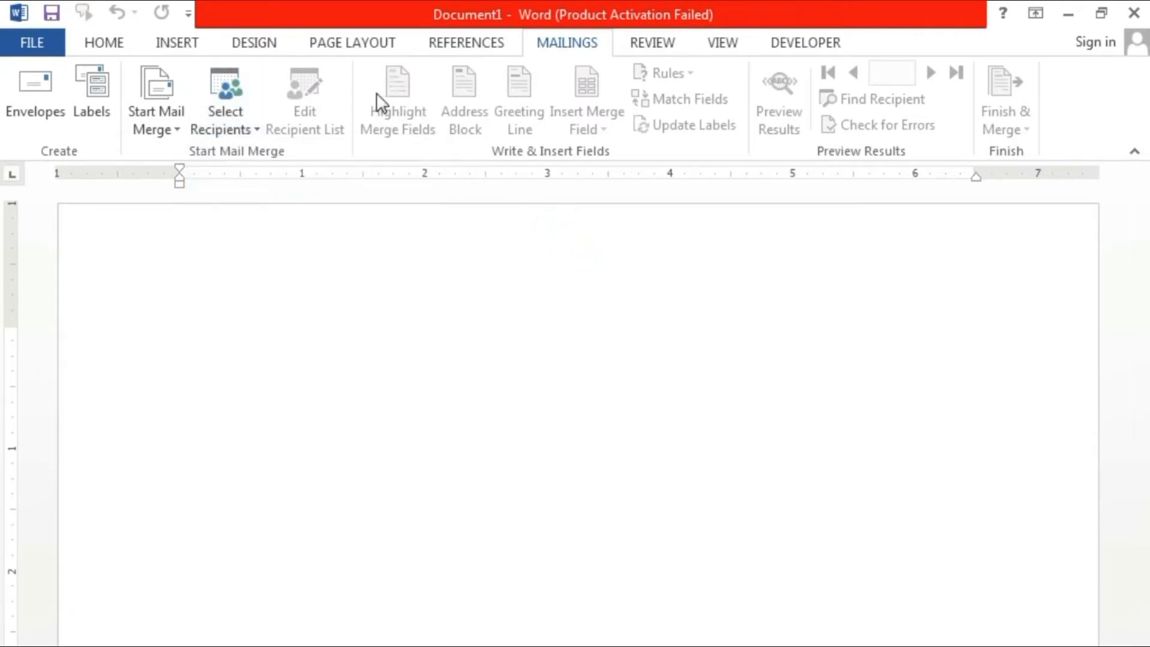
Connect the existing list ADD LIST.xlsx from the Desktop as mail merge recipients, using table Sheet1$ with its first row as column headers.
{"action": "left_click", "coordinate": [236, 125]}
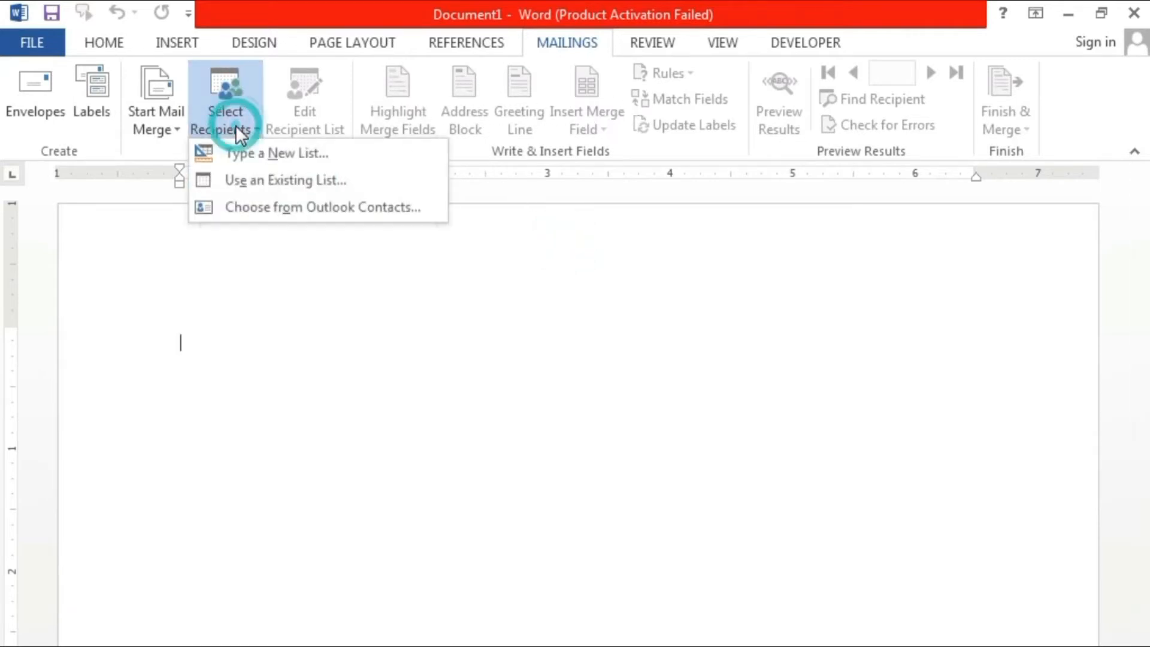
{"action": "left_click", "coordinate": [275, 182]}
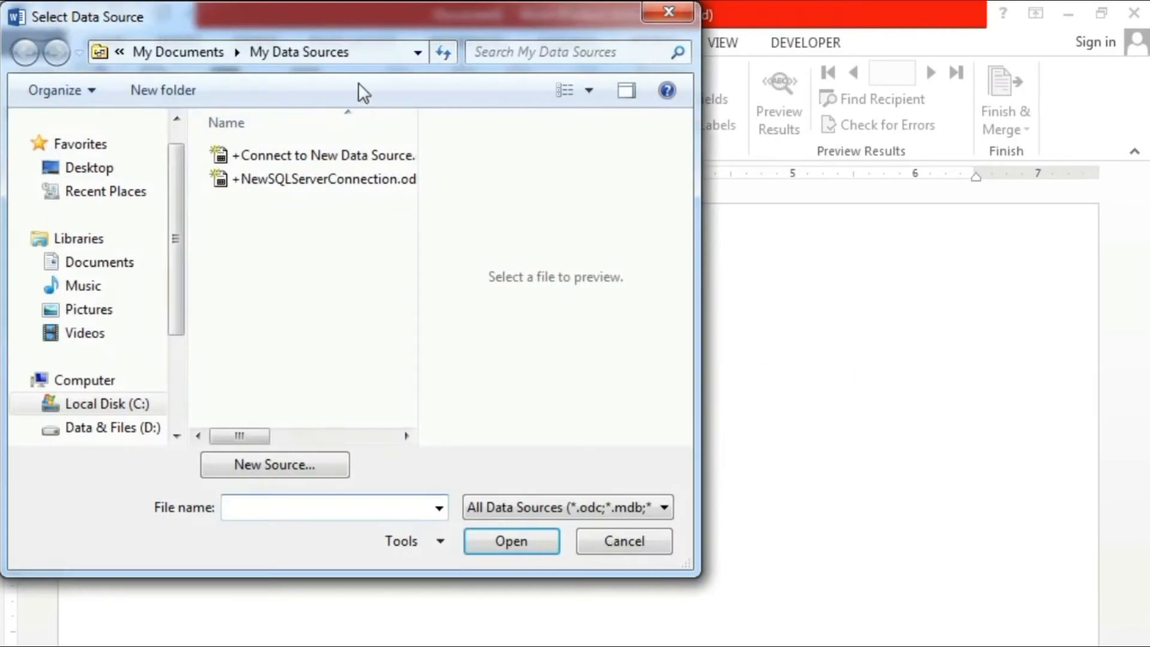
{"action": "left_click_drag", "start_coordinate": [358, 27], "coordinate": [578, 36]}
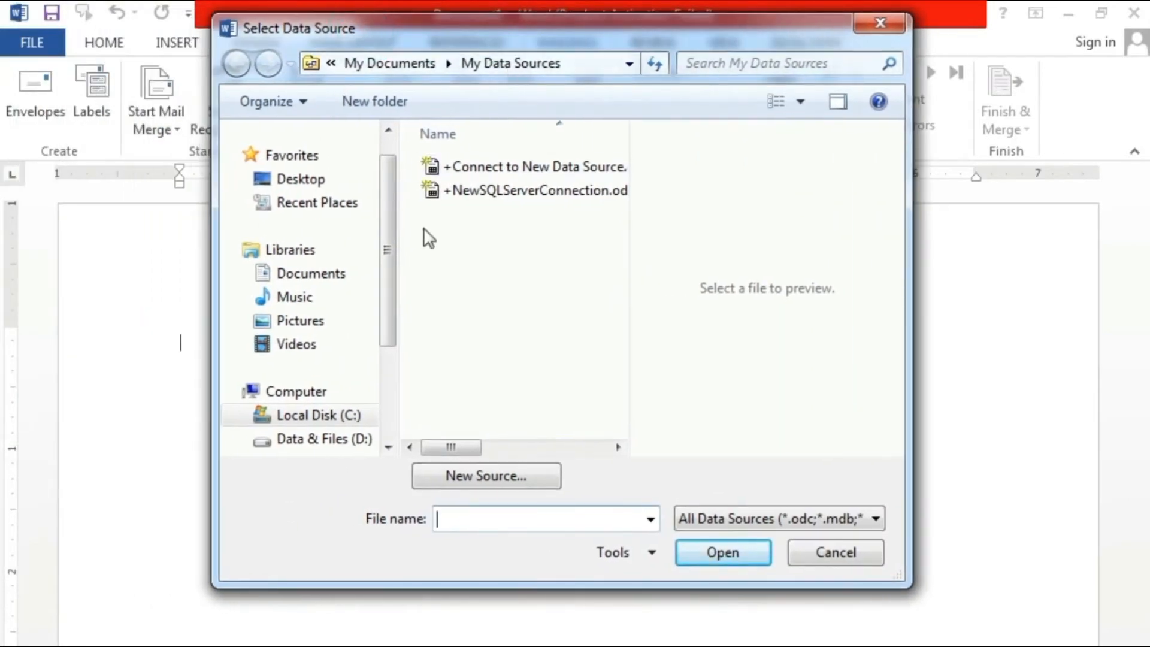
{"action": "left_click", "coordinate": [311, 181]}
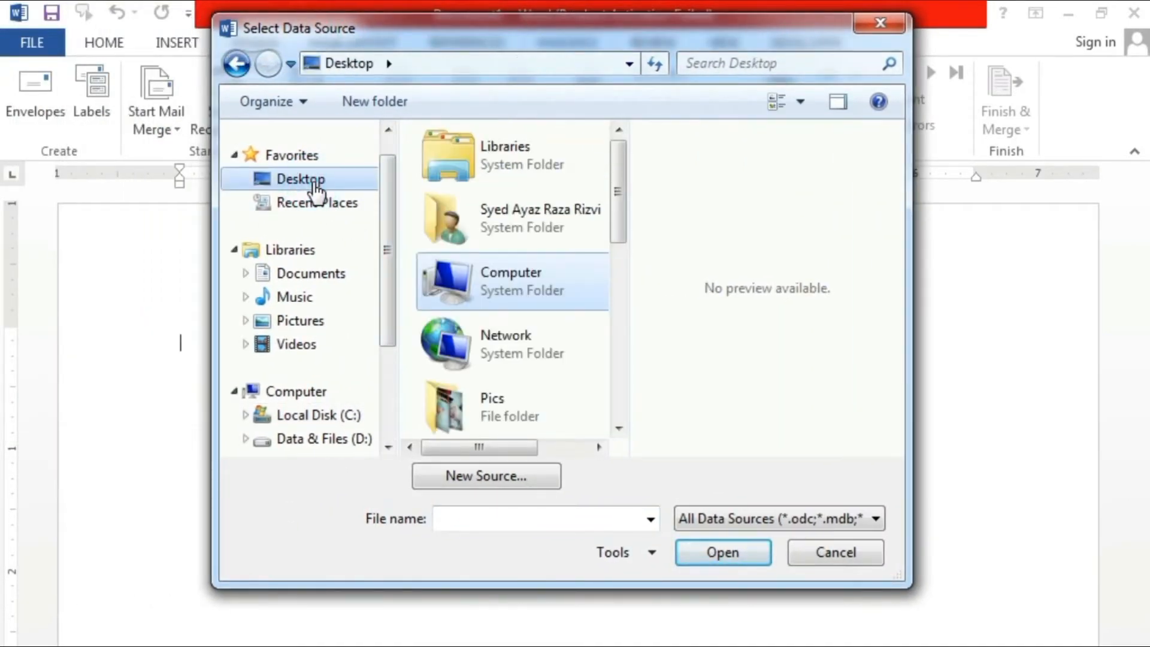
{"action": "left_click_drag", "start_coordinate": [622, 197], "coordinate": [619, 283]}
{"action": "left_click", "coordinate": [532, 282]}
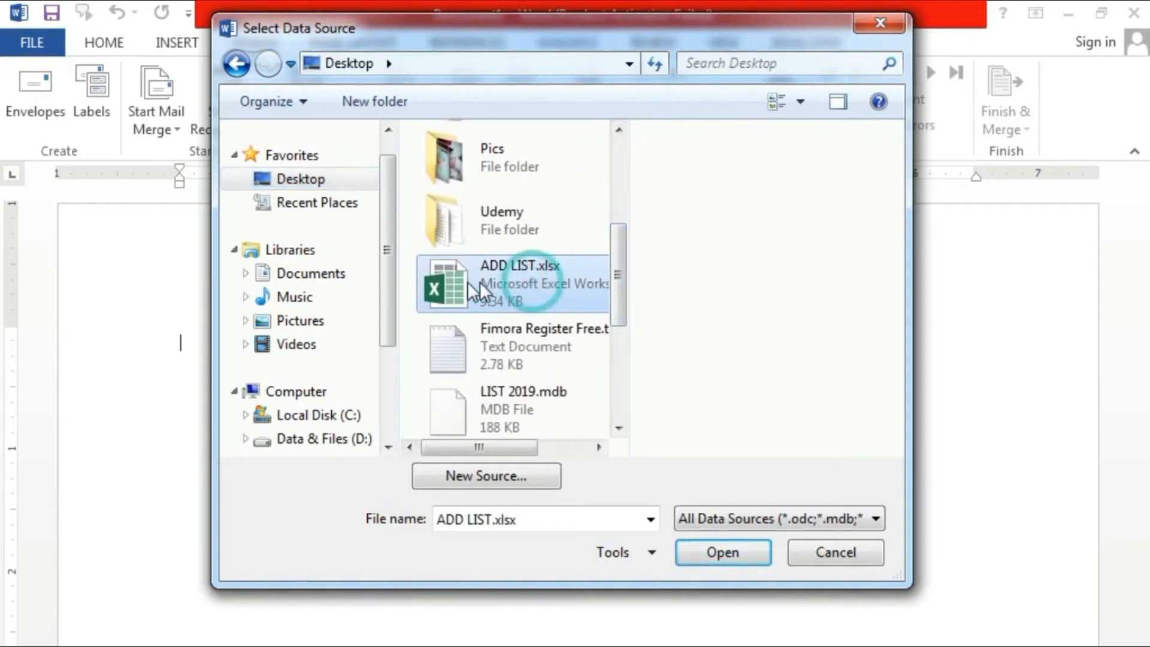
{"action": "double_click", "coordinate": [519, 273]}
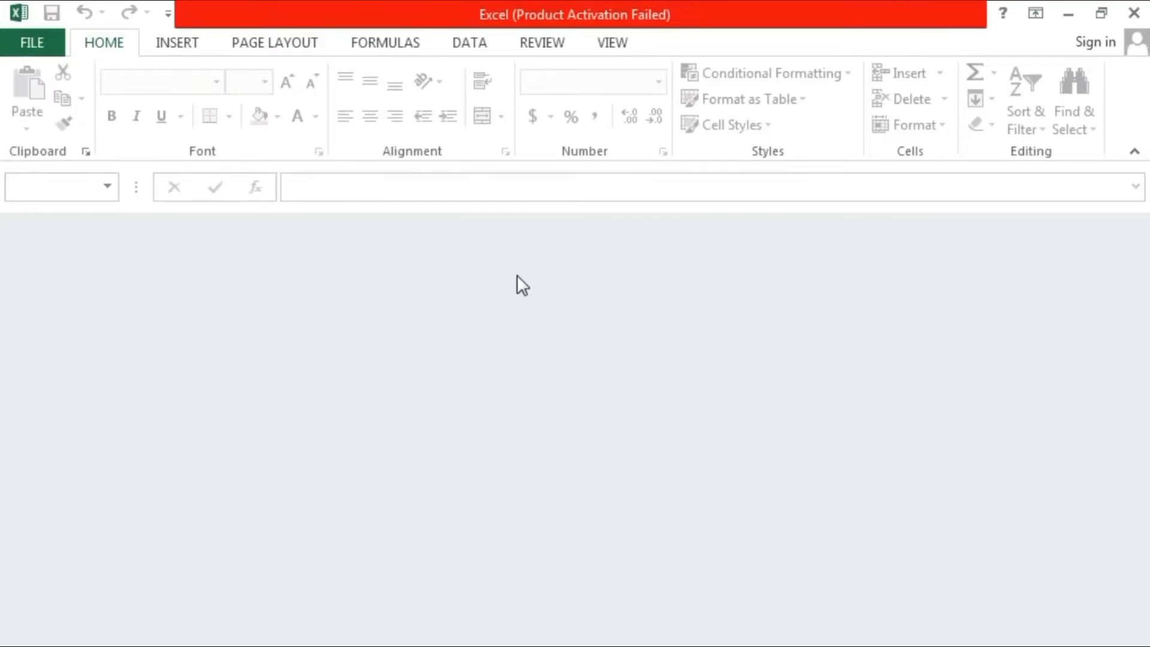
{"action": "left_click", "coordinate": [1132, 12]}
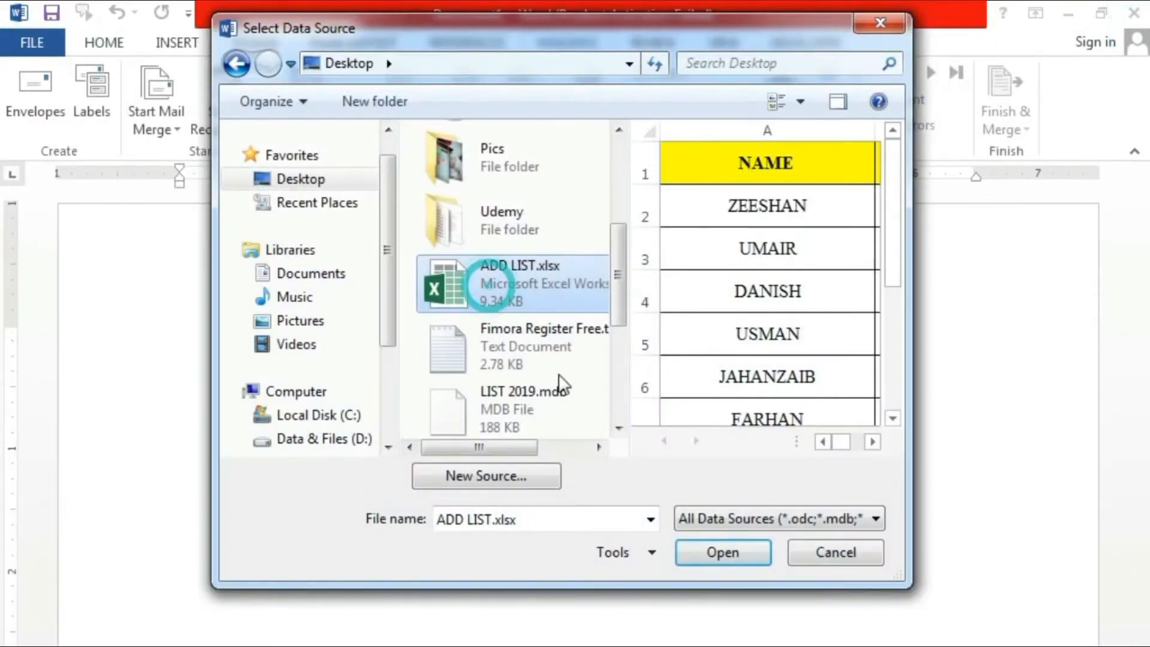
{"action": "left_click", "coordinate": [726, 552]}
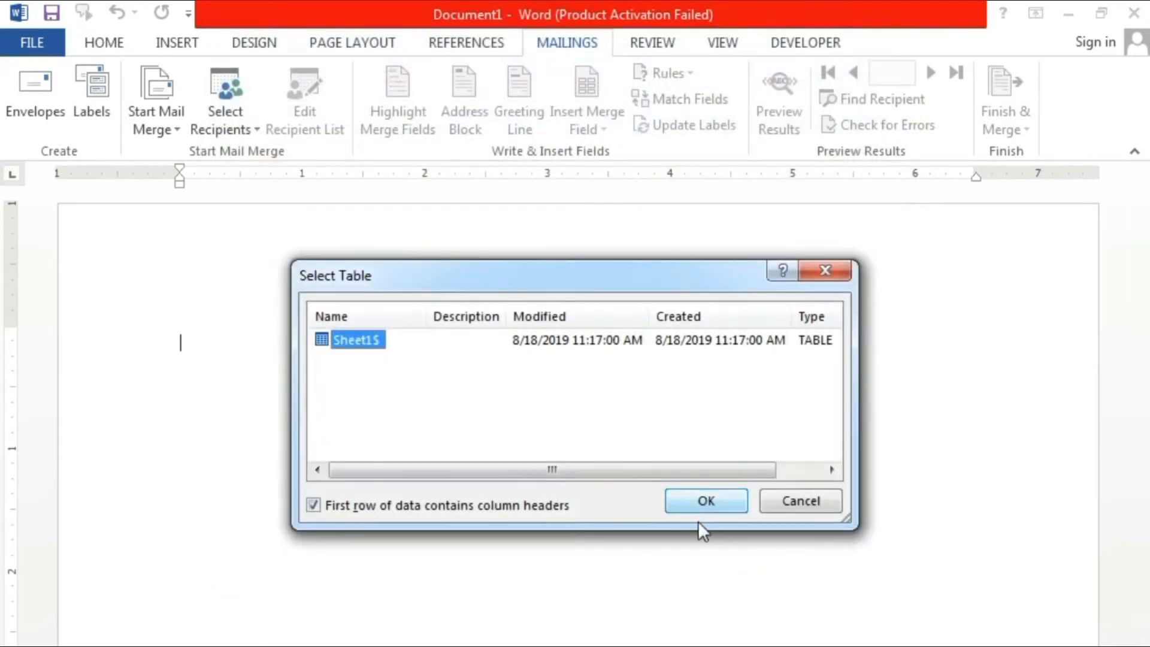
{"action": "left_click", "coordinate": [704, 502]}
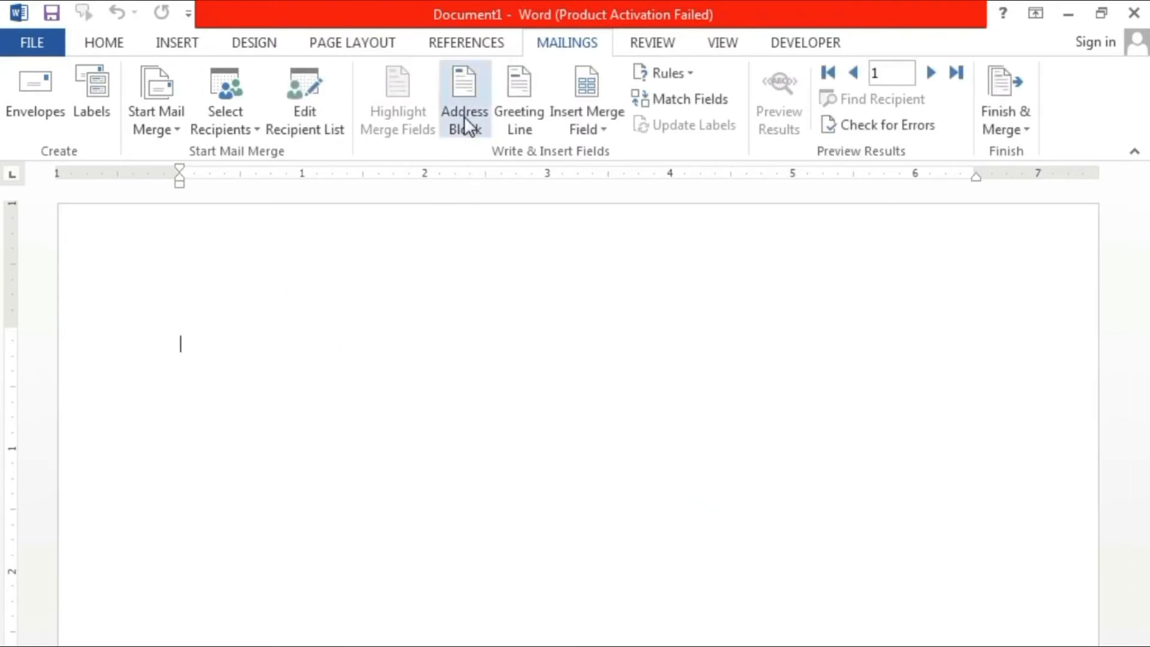
{"action": "left_click", "coordinate": [584, 128]}
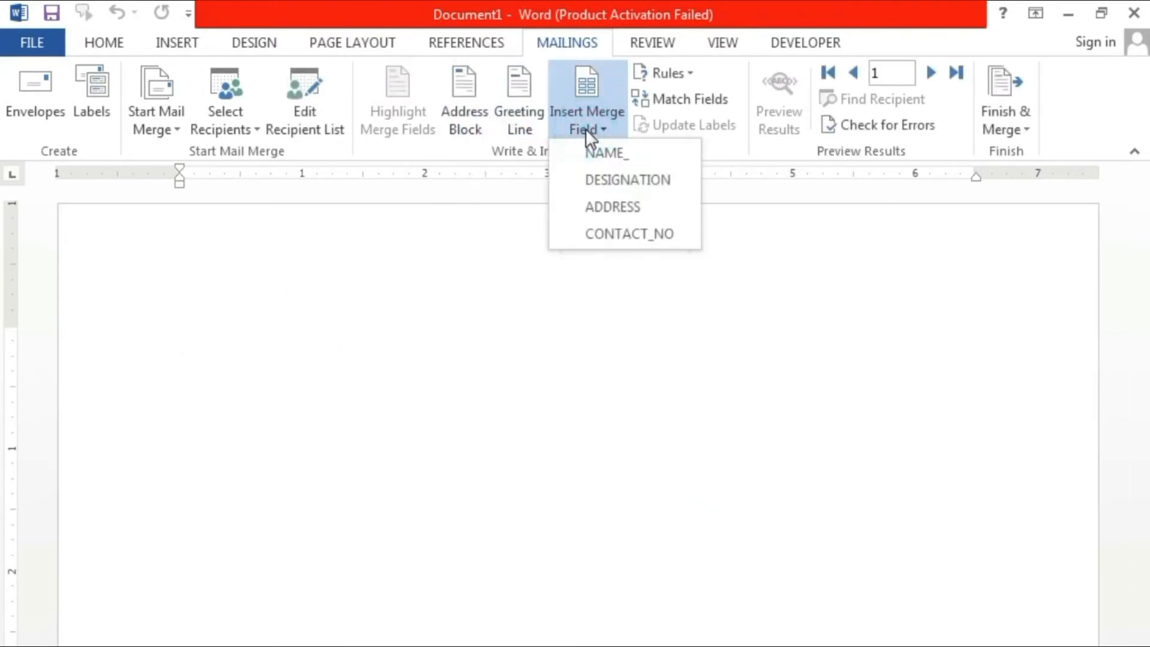
{"action": "left_click", "coordinate": [405, 298]}
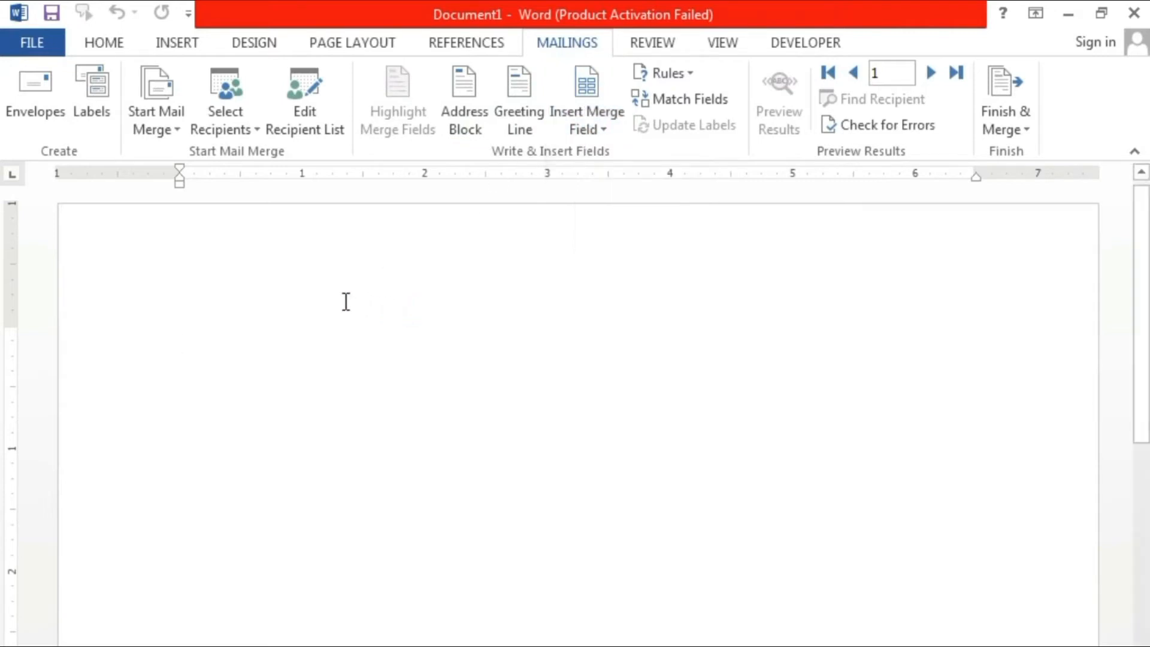
{"action": "left_click", "coordinate": [252, 130]}
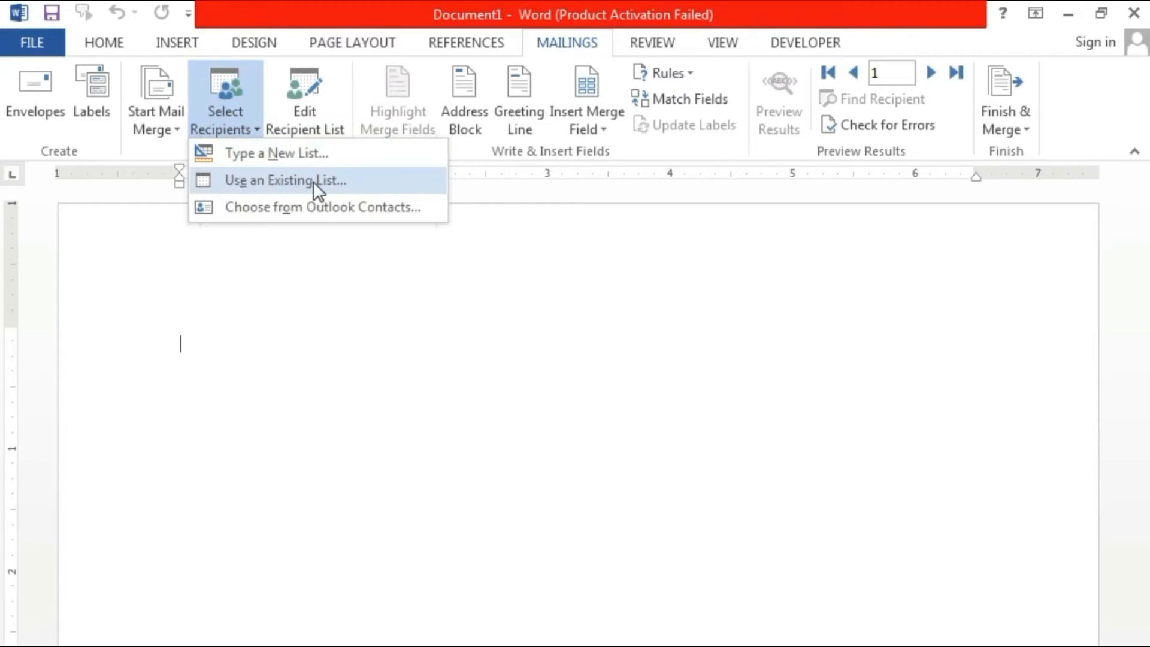
{"action": "left_click", "coordinate": [314, 305]}
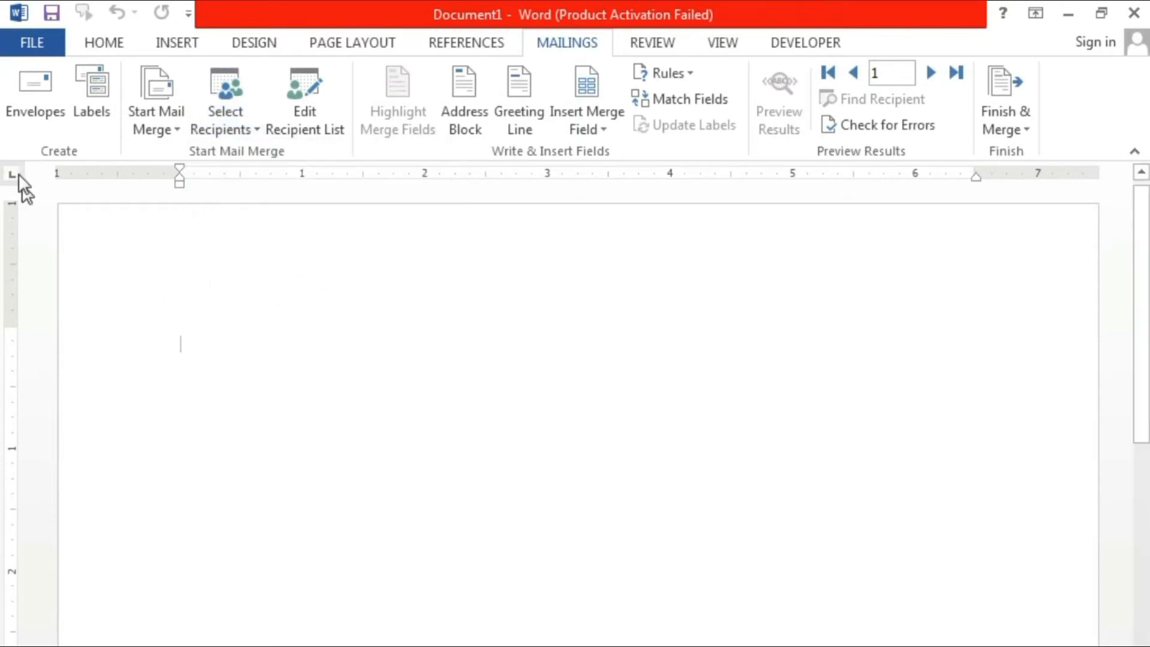
Inspect the delivery and return address settings for a single envelope and close them without adding it to the document.
{"action": "left_click", "coordinate": [22, 114]}
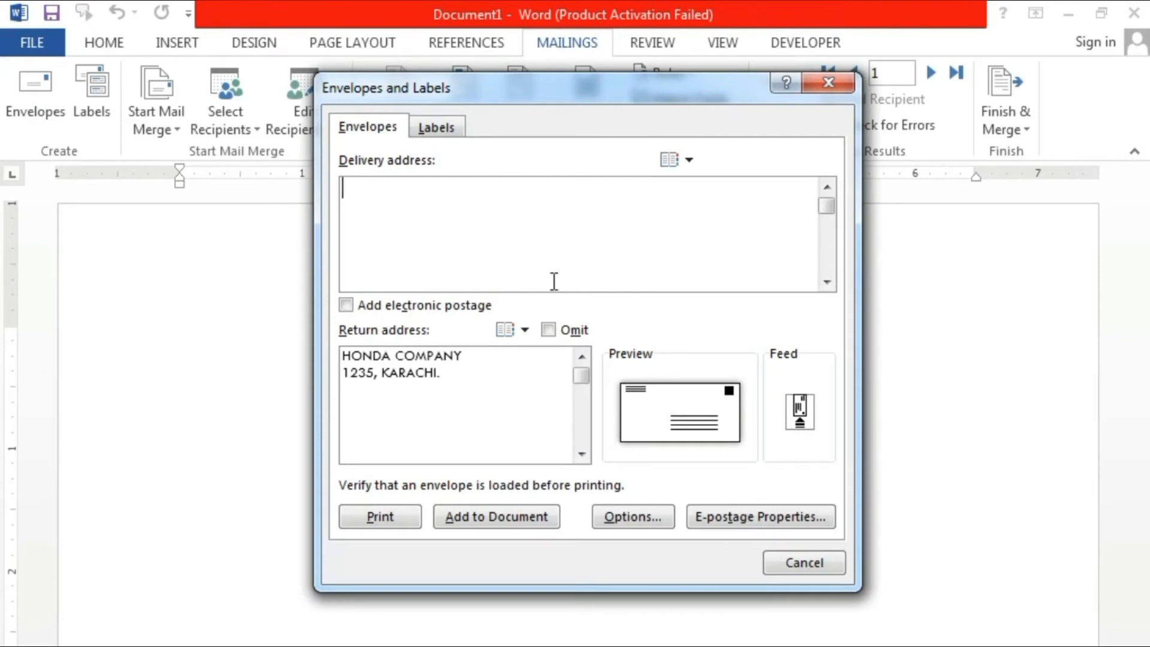
{"action": "left_click", "coordinate": [468, 392]}
{"action": "left_click", "coordinate": [819, 563]}
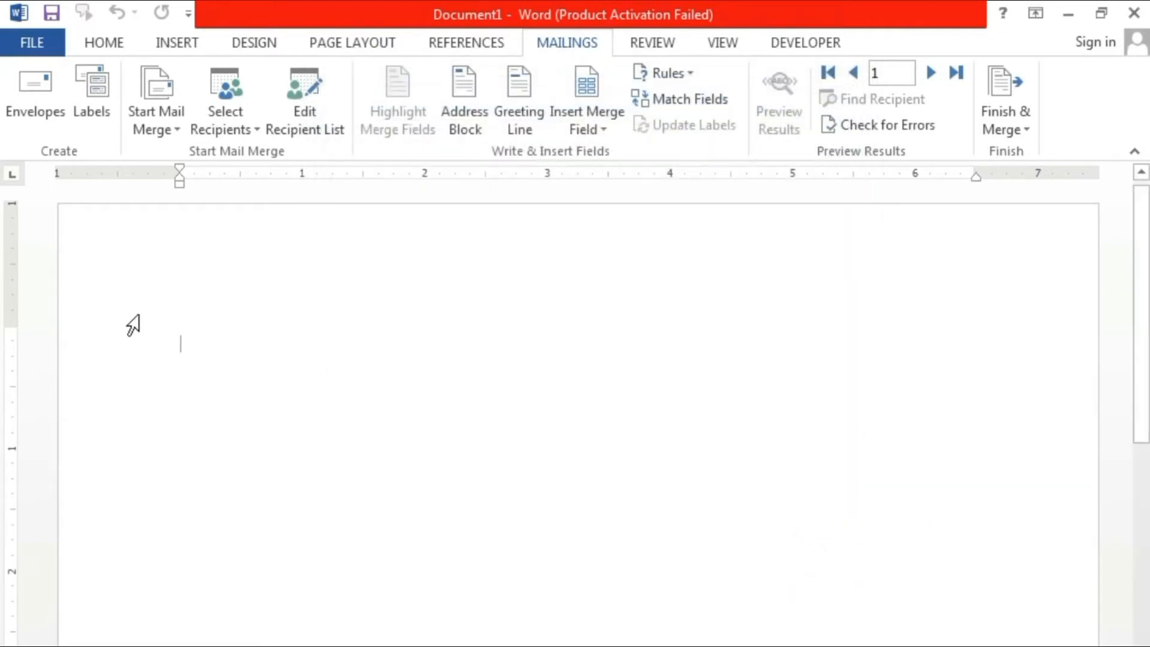
Set up the document as an envelope mail merge with envelope size Size 9 (3 7/8 x 8 7/8 in).
{"action": "left_click", "coordinate": [160, 130]}
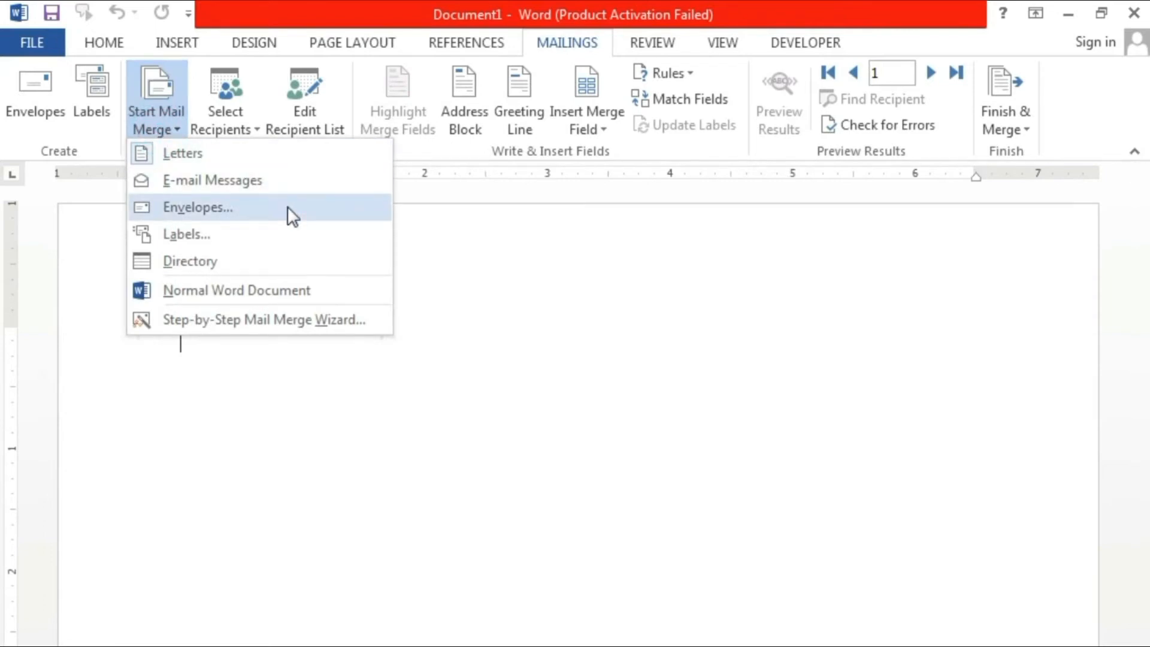
{"action": "left_click", "coordinate": [288, 208]}
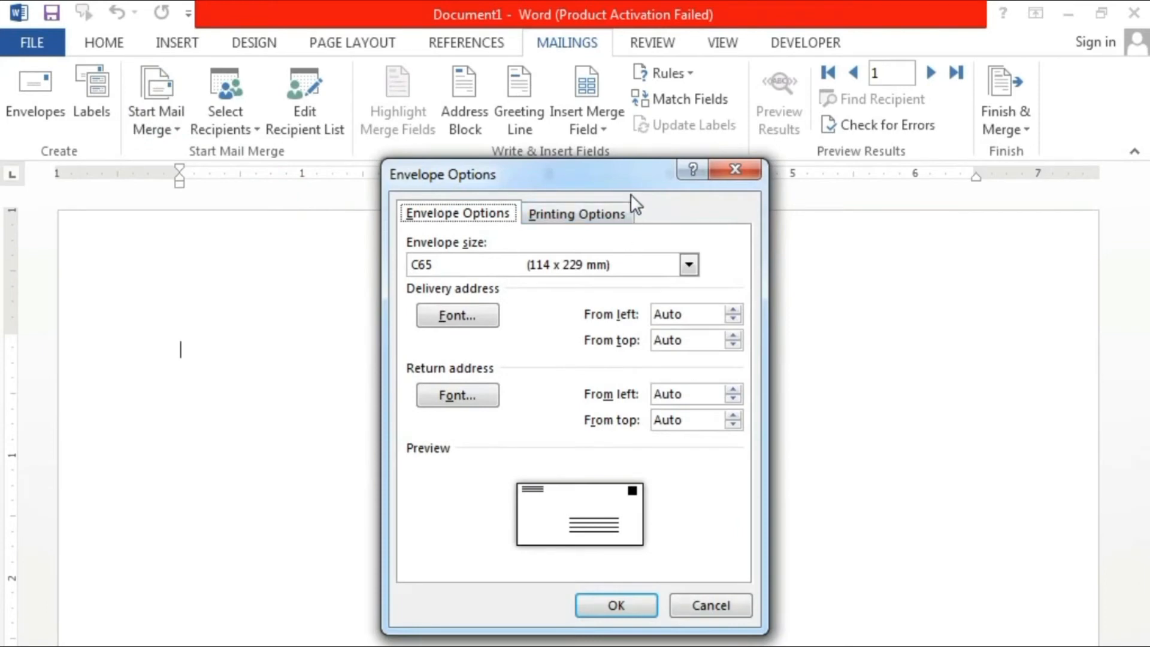
{"action": "left_click_drag", "start_coordinate": [618, 177], "coordinate": [648, 143]}
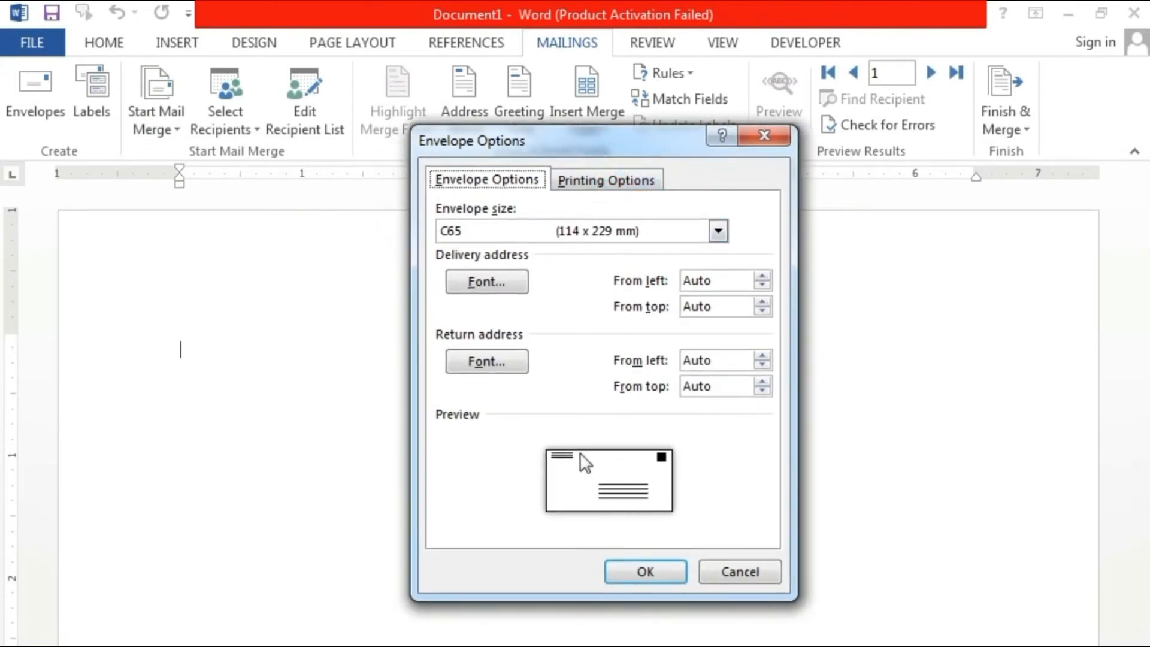
{"action": "left_click", "coordinate": [718, 231]}
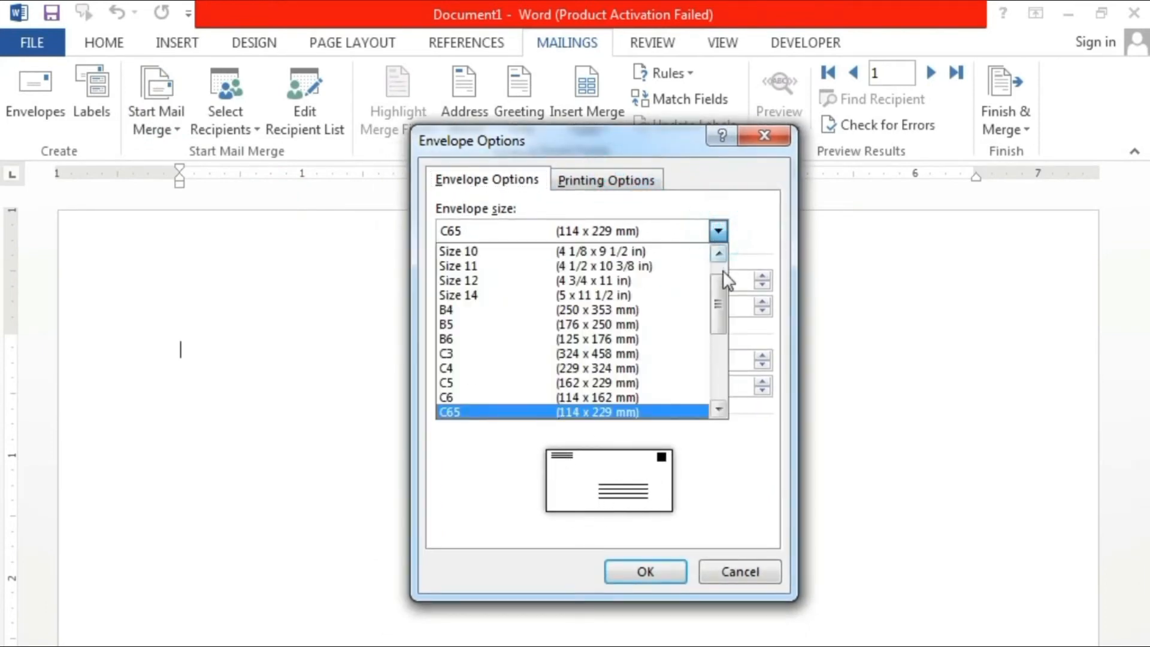
{"action": "mouse_move", "coordinate": [723, 271]}
{"action": "left_mouse_down"}
{"action": "mouse_move", "coordinate": [717, 355]}
{"action": "mouse_move", "coordinate": [720, 261]}
{"action": "left_mouse_up"}
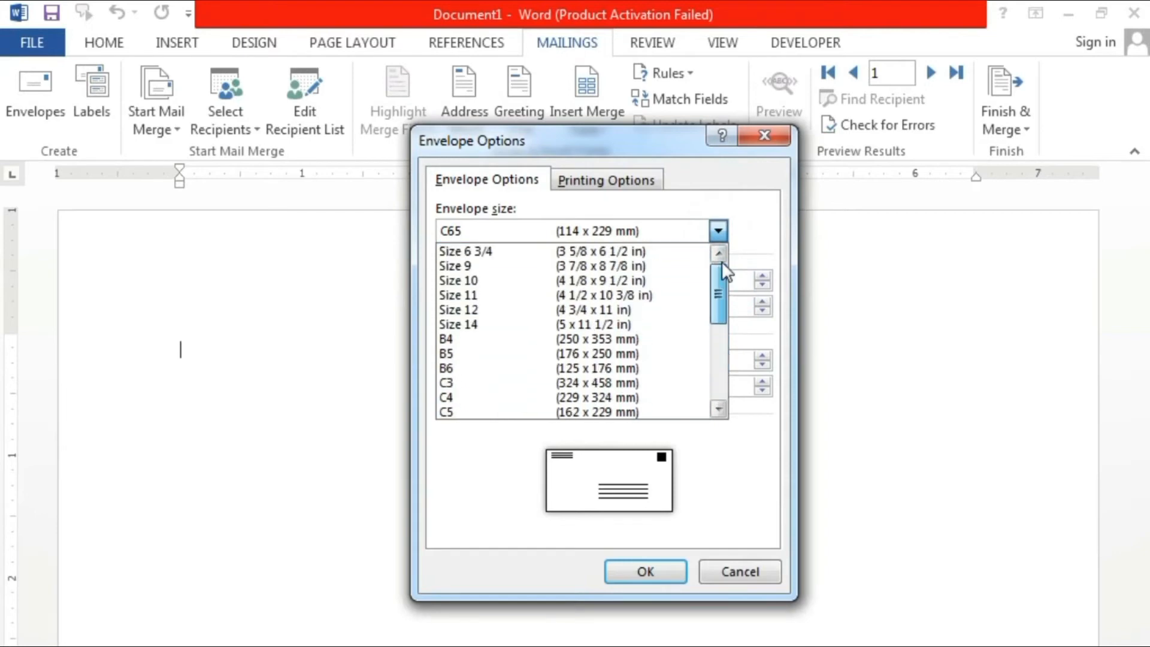
{"action": "left_click", "coordinate": [649, 261]}
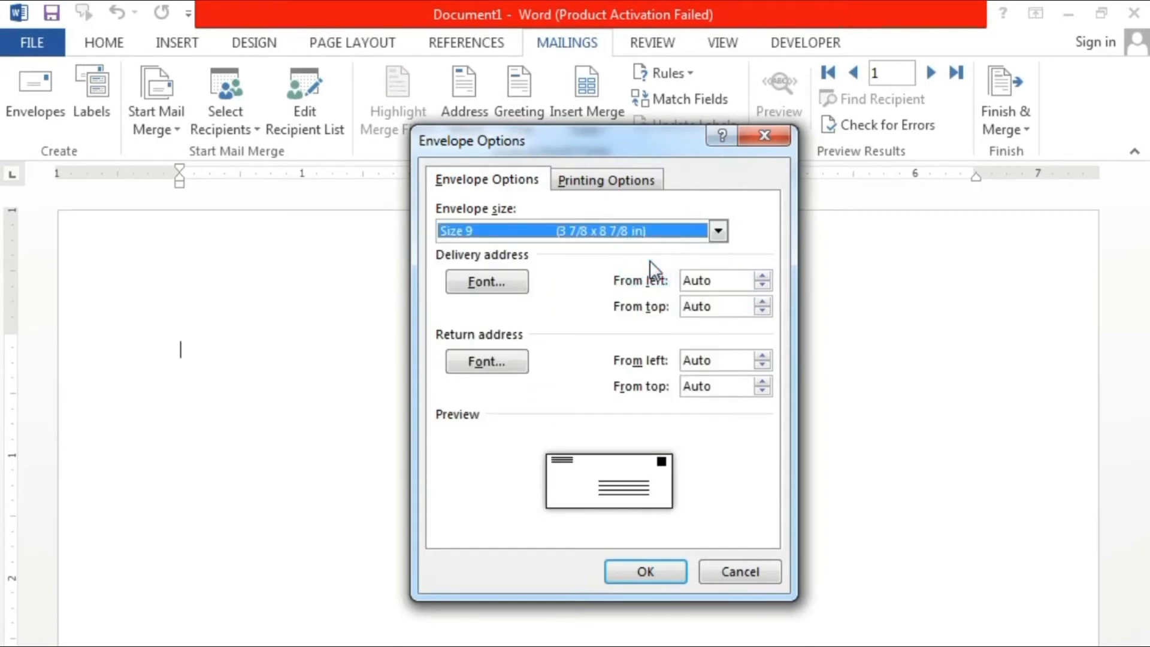
{"action": "left_click", "coordinate": [479, 280]}
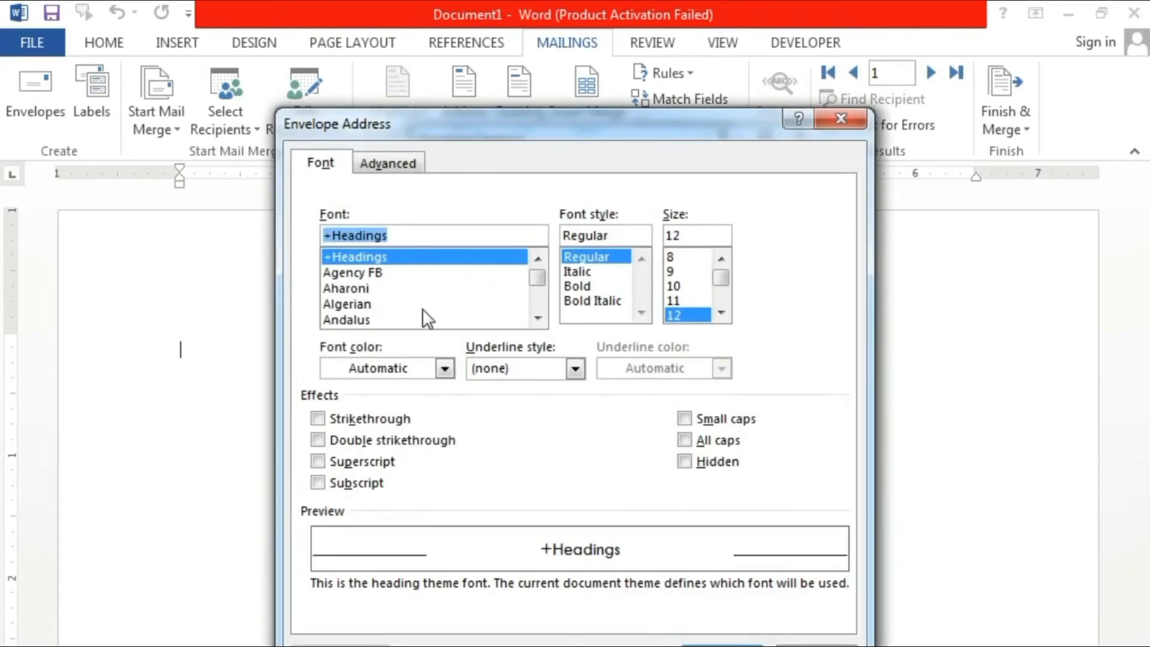
{"action": "left_click", "coordinate": [828, 626]}
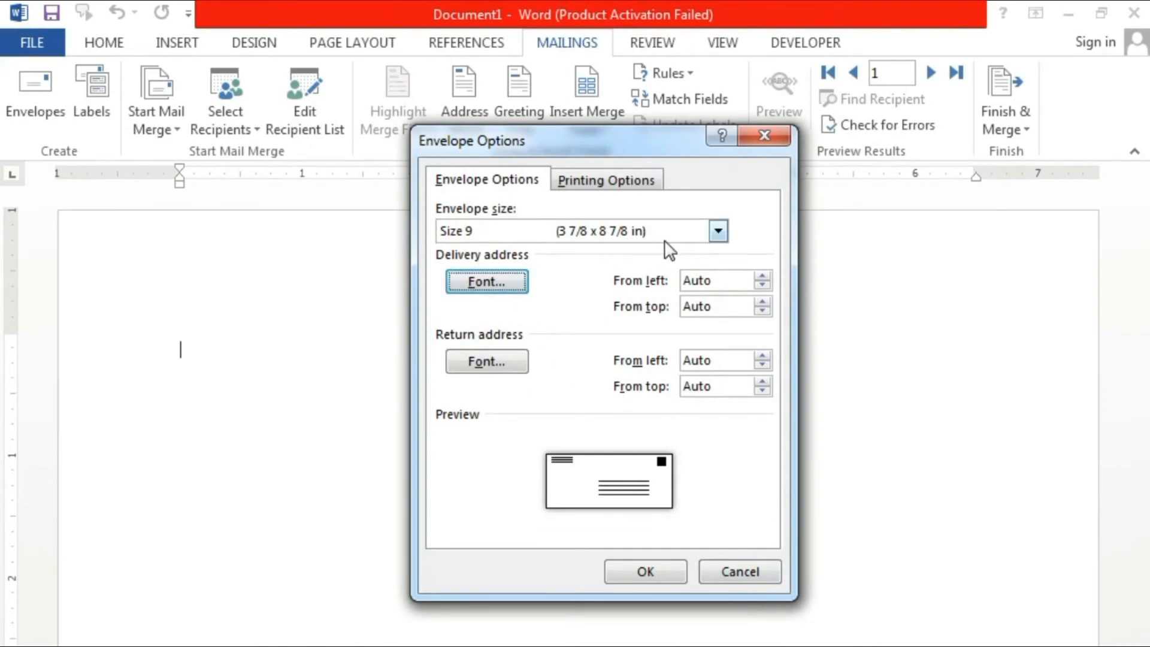
{"action": "left_click", "coordinate": [646, 572]}
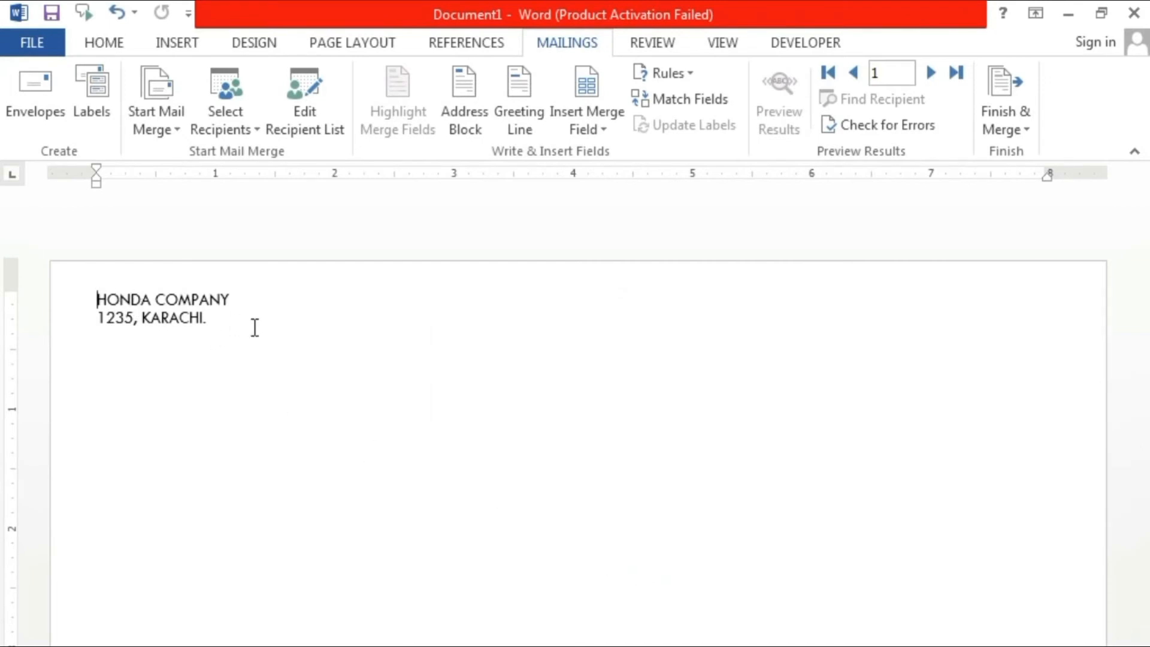
Insert the merge fields NAME_, DESIGNATION, ADDRESS and CONTACT_NO on separate lines in the delivery address box and preview the results.
{"action": "left_click", "coordinate": [563, 598]}
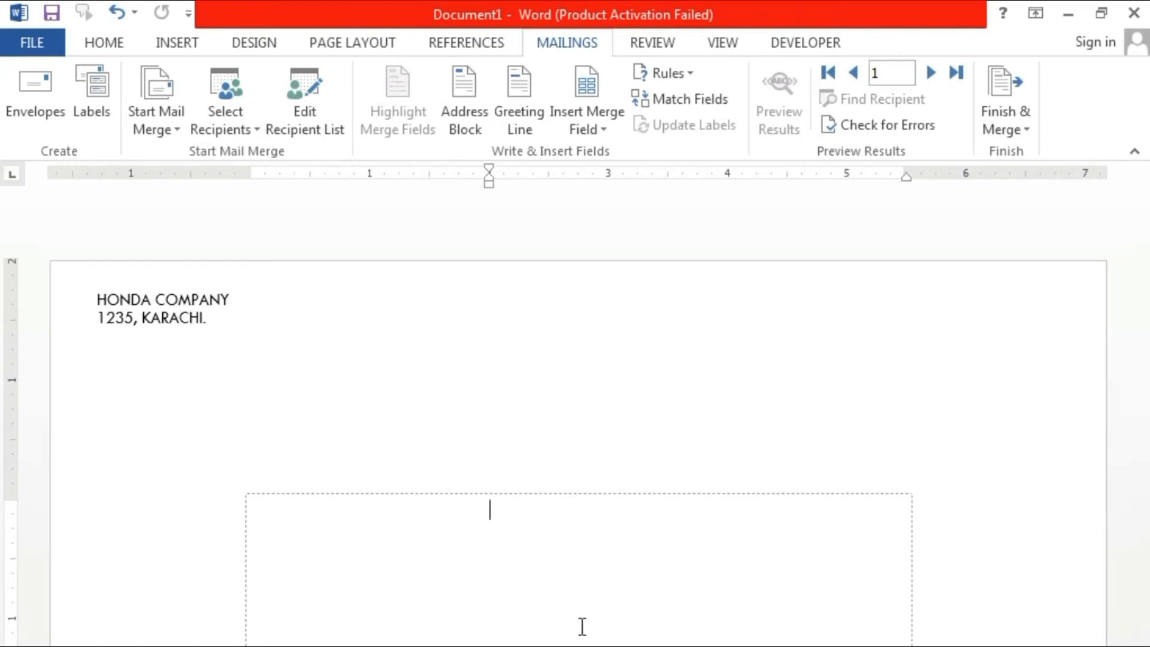
{"action": "left_click", "coordinate": [606, 129]}
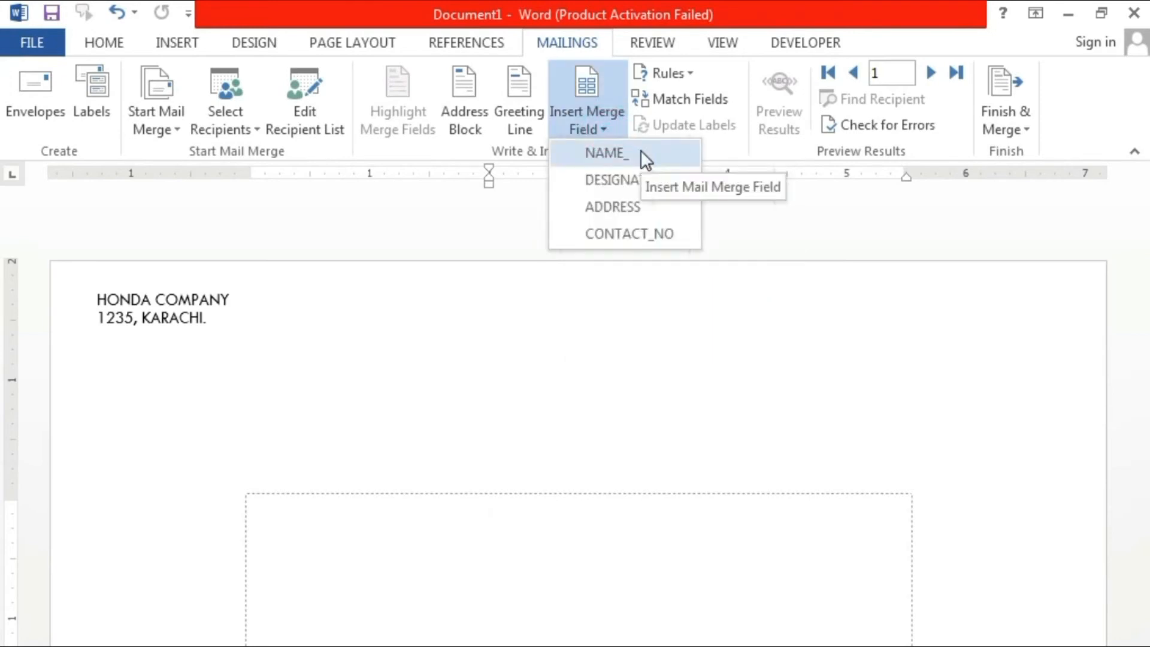
{"action": "left_click", "coordinate": [640, 152]}
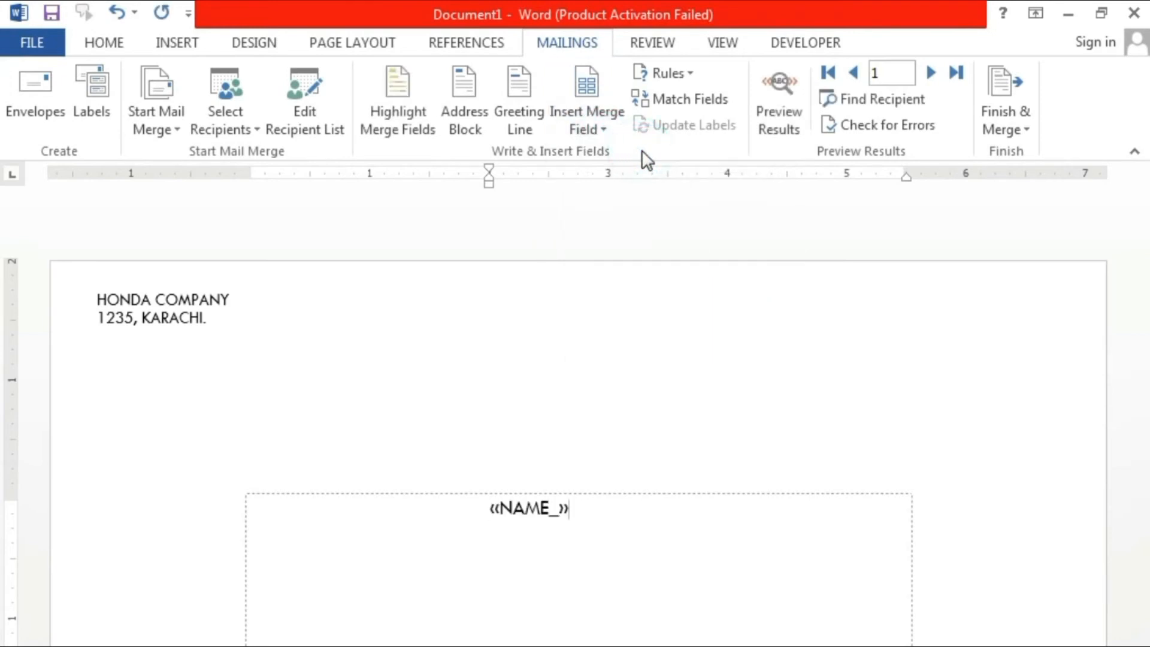
{"action": "left_click", "coordinate": [620, 122]}
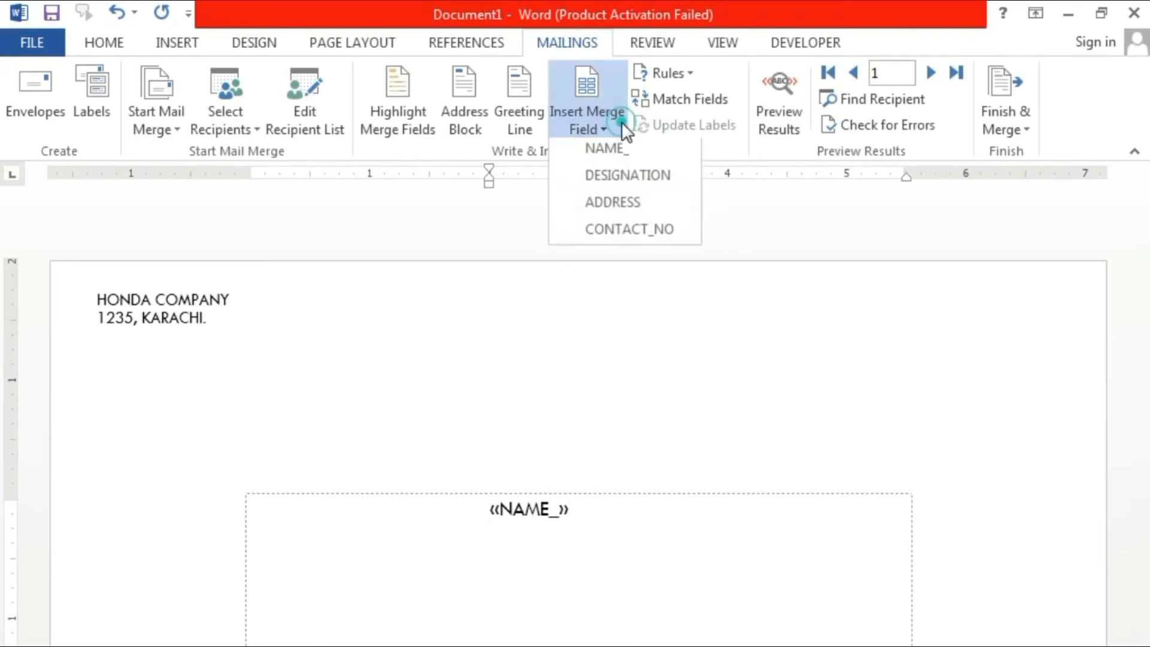
{"action": "left_click", "coordinate": [646, 178]}
{"action": "key", "text": "Return"}
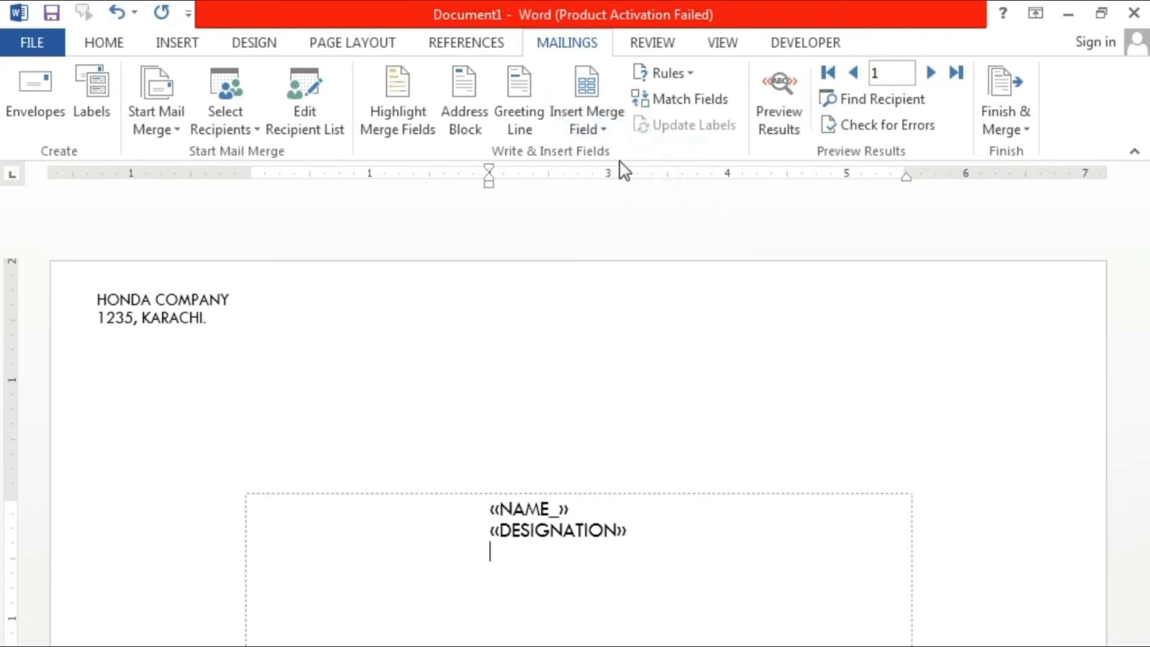
{"action": "left_click", "coordinate": [596, 133]}
{"action": "left_click", "coordinate": [635, 203]}
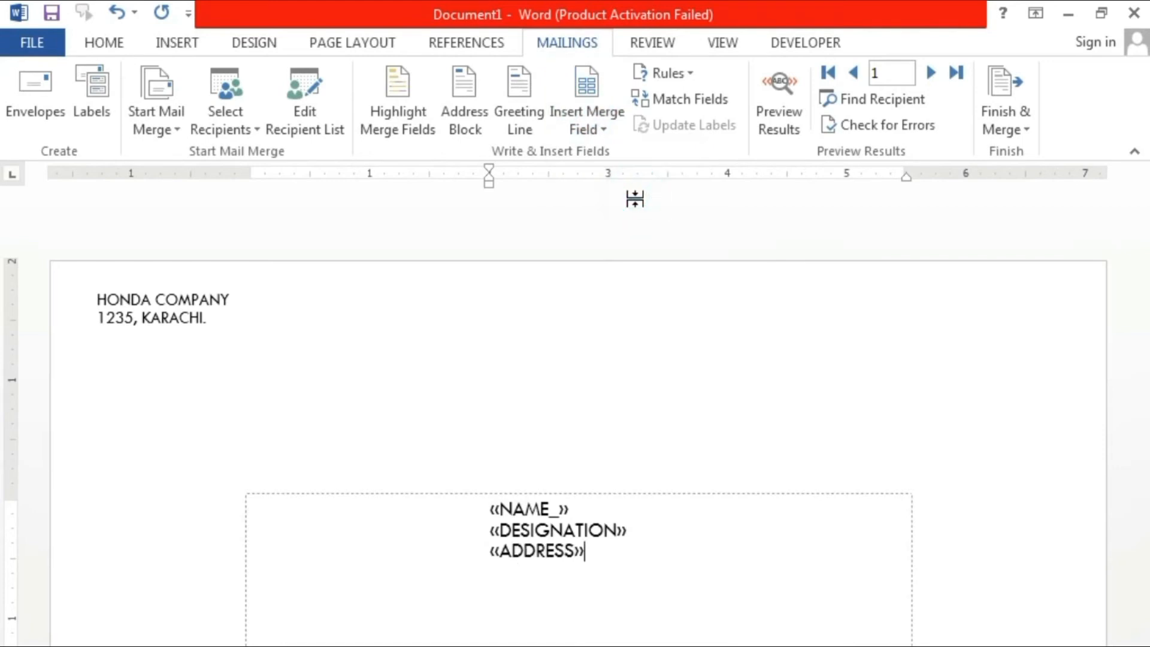
{"action": "key", "text": "Return"}
{"action": "left_click", "coordinate": [595, 133]}
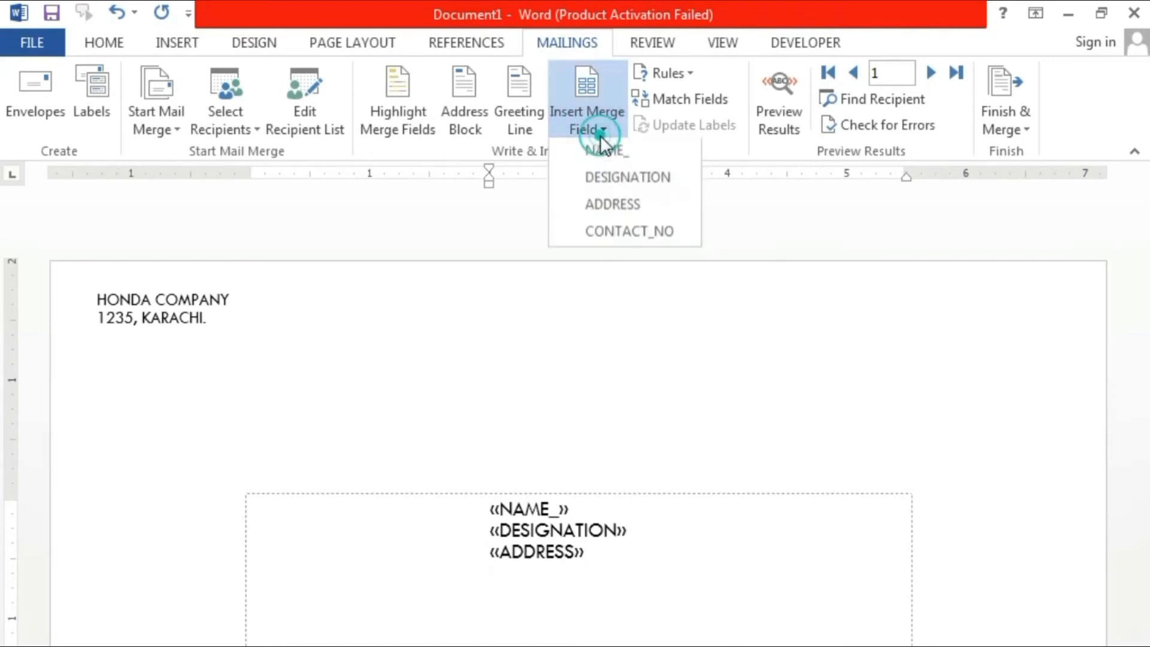
{"action": "left_click", "coordinate": [634, 227]}
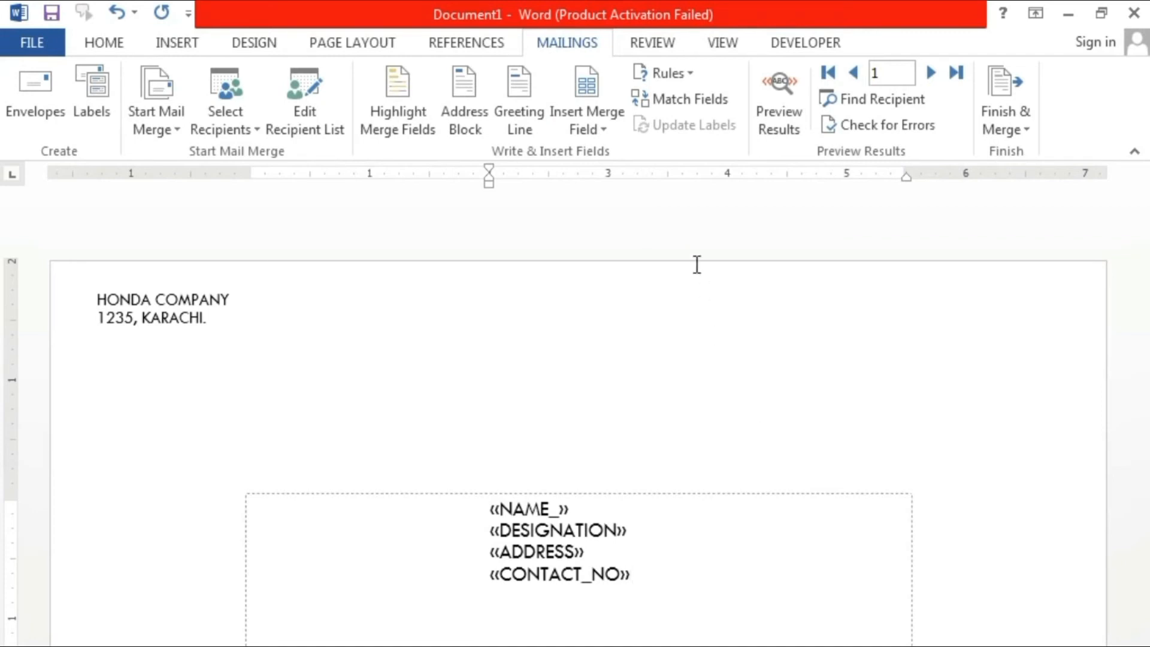
{"action": "left_click", "coordinate": [783, 119]}
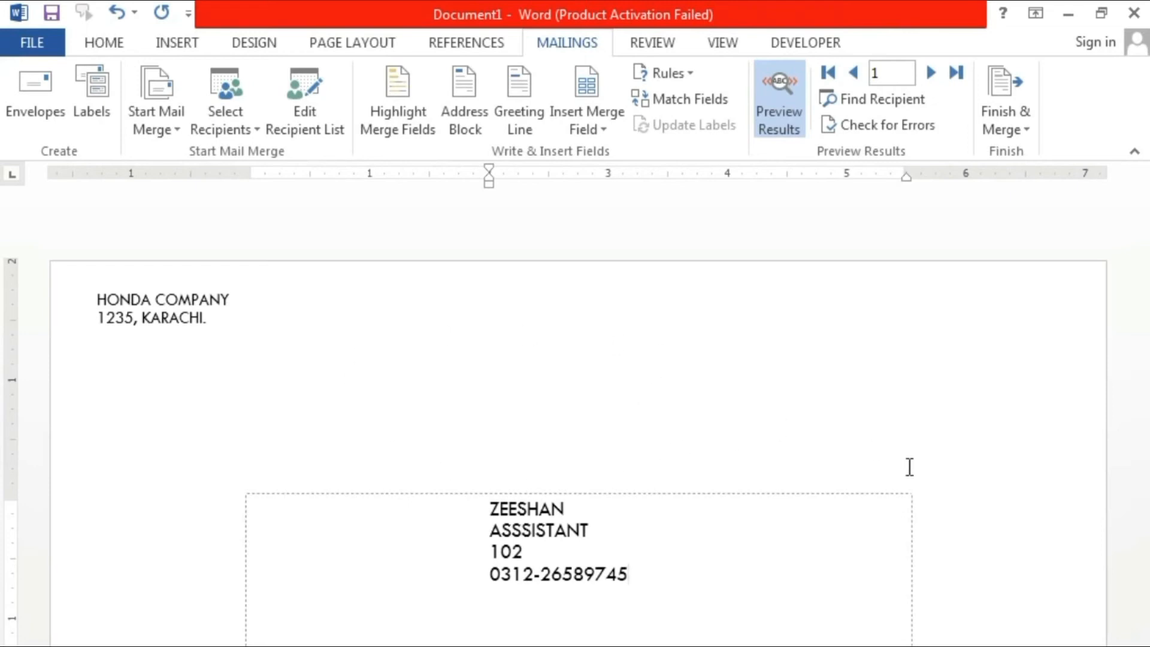
{"action": "left_click", "coordinate": [1014, 127]}
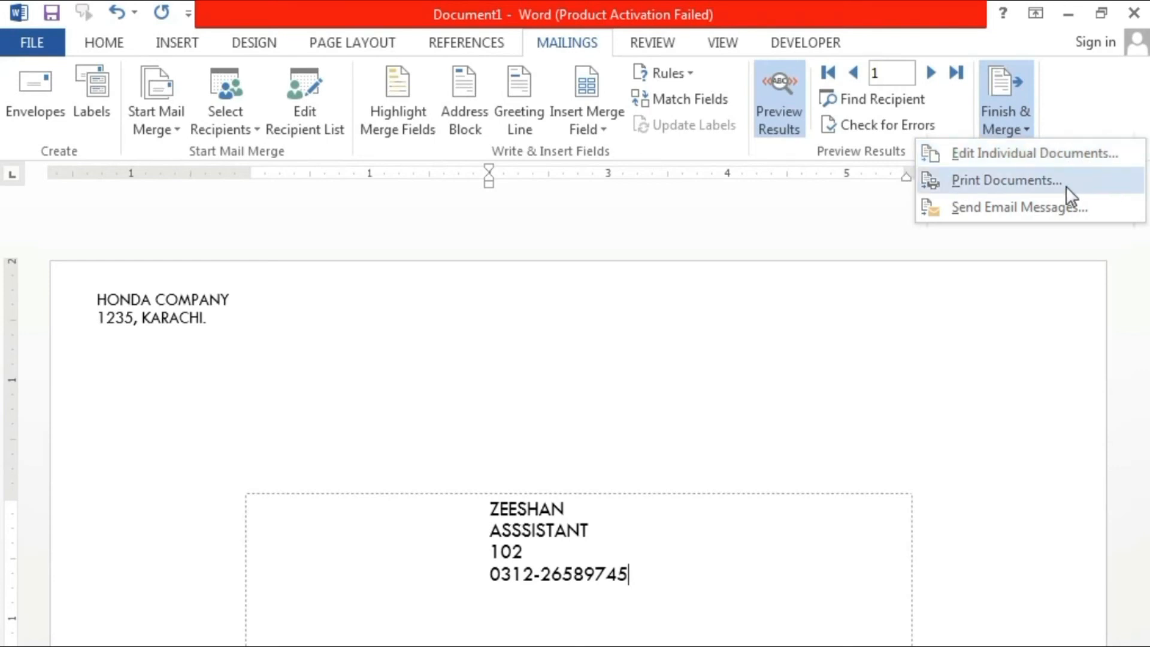
{"action": "left_click", "coordinate": [1065, 185]}
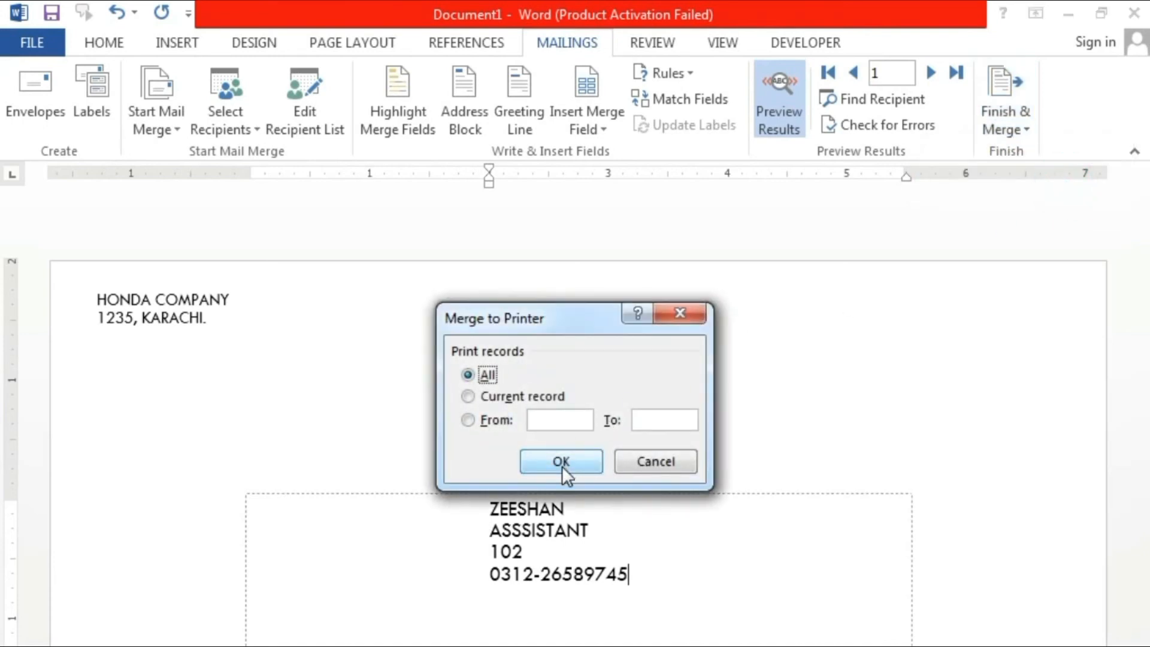
{"action": "left_click", "coordinate": [653, 464]}
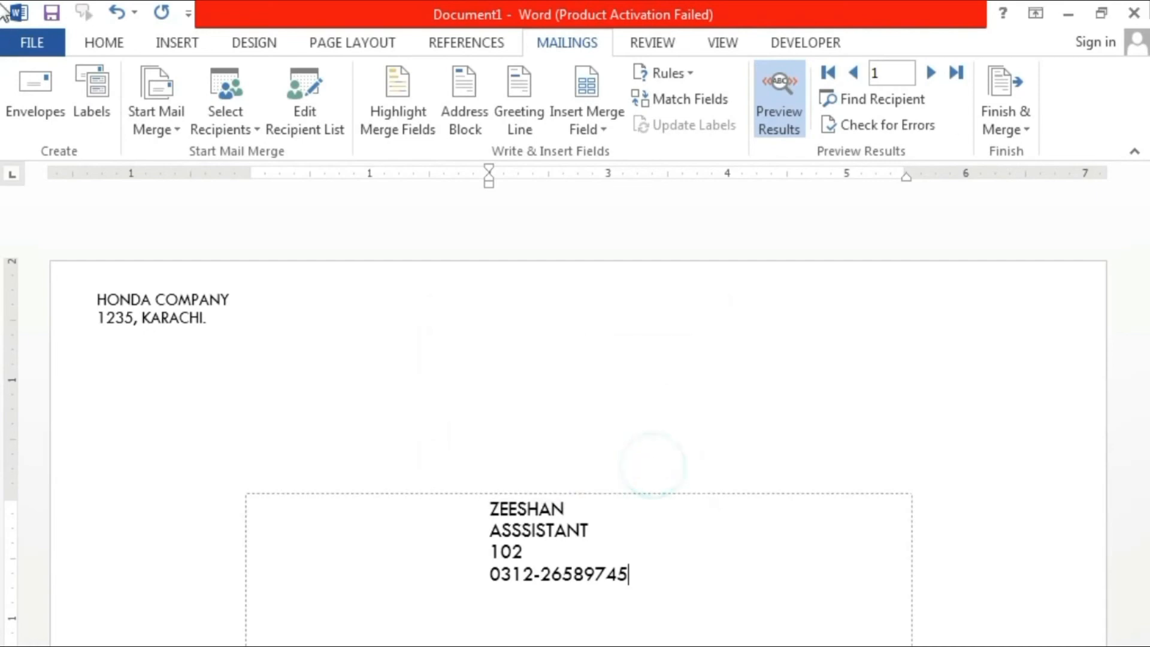
Finish the merge by merging all records into a new document of individual envelopes.
{"action": "left_click", "coordinate": [1003, 96]}
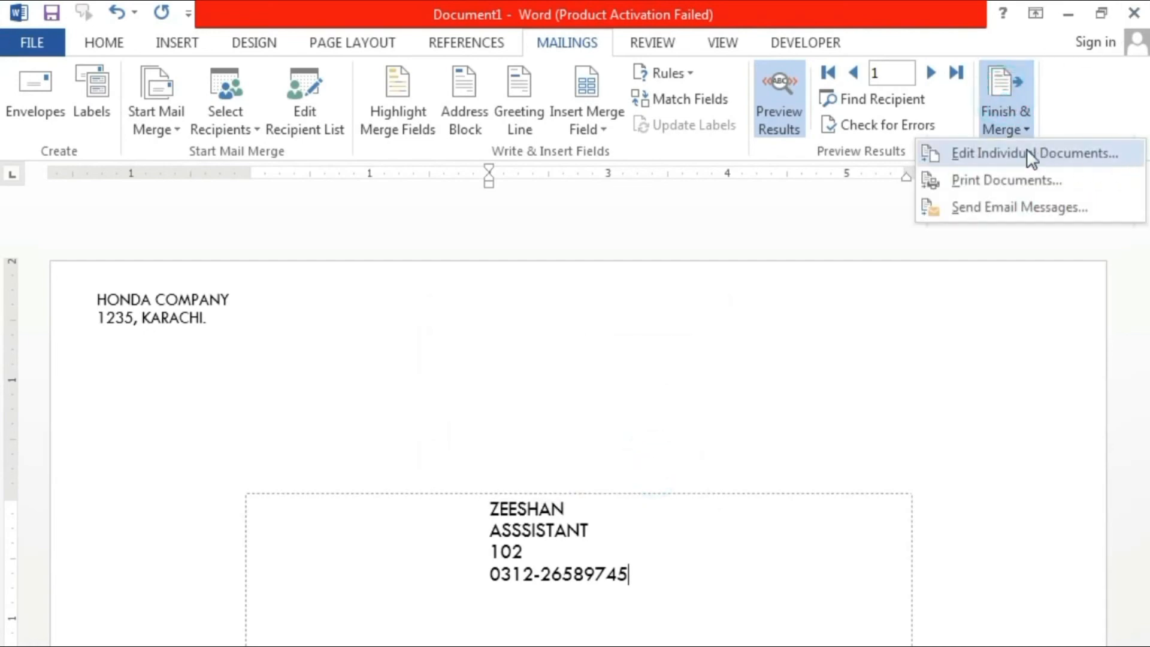
{"action": "left_click", "coordinate": [1098, 154]}
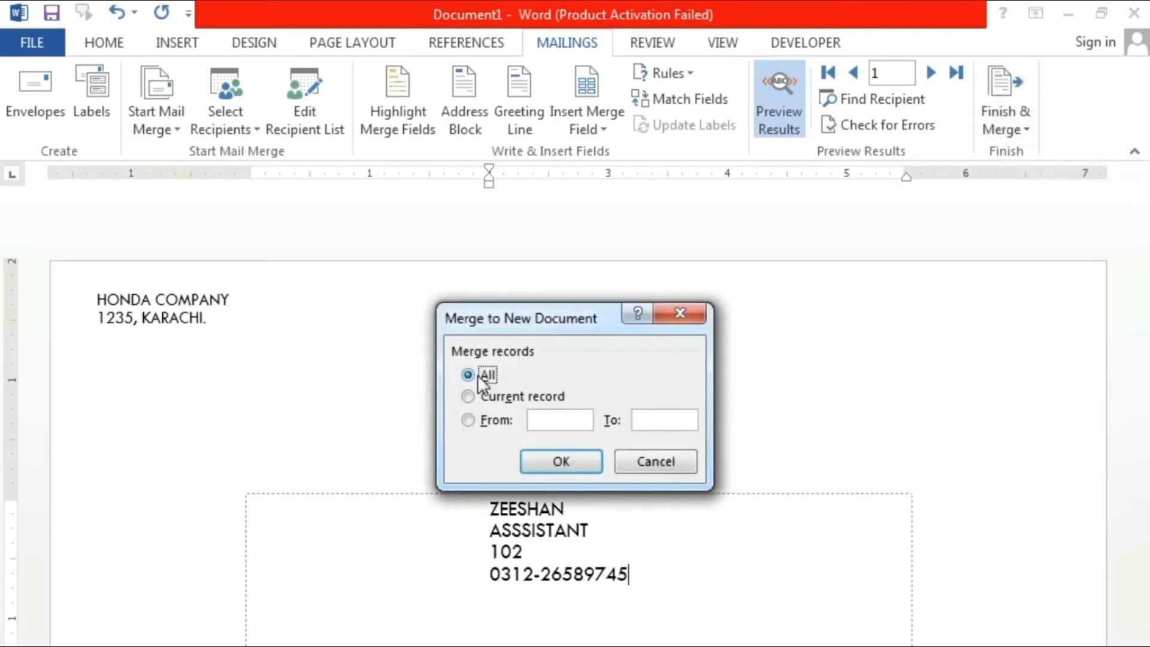
{"action": "left_click", "coordinate": [477, 375]}
{"action": "left_click", "coordinate": [568, 461]}
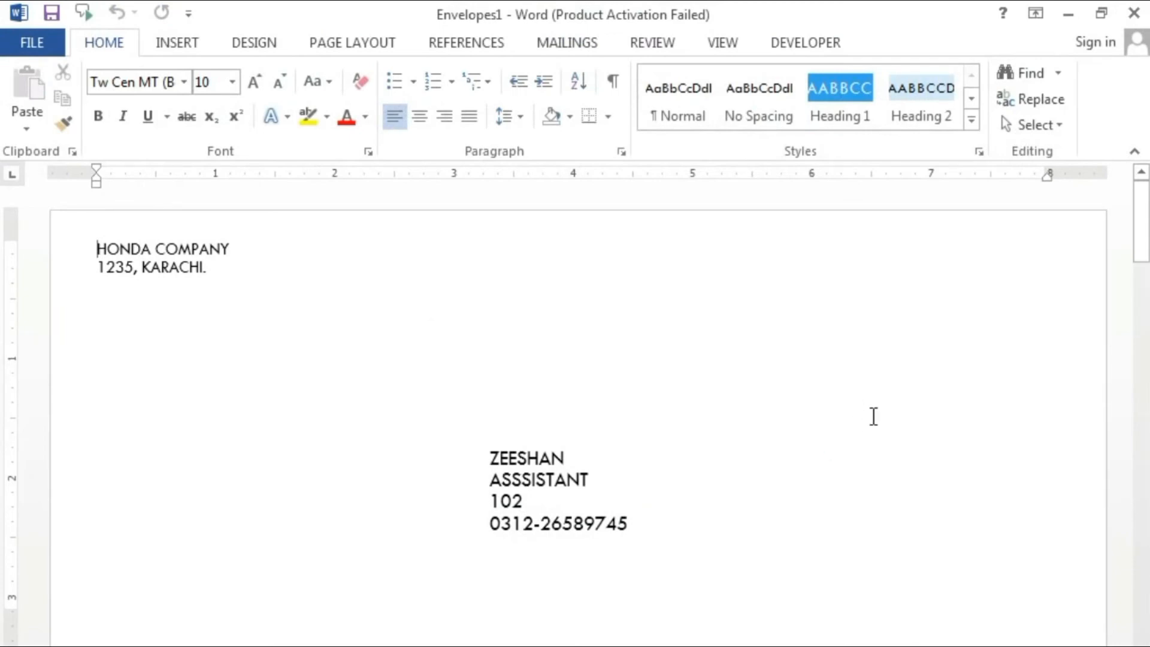
Examine the merged envelopes page by page, checking each recipient's delivery details and the return address.
{"action": "scroll", "coordinate": [873, 416], "scroll_direction": "down", "scroll_amount": 7}
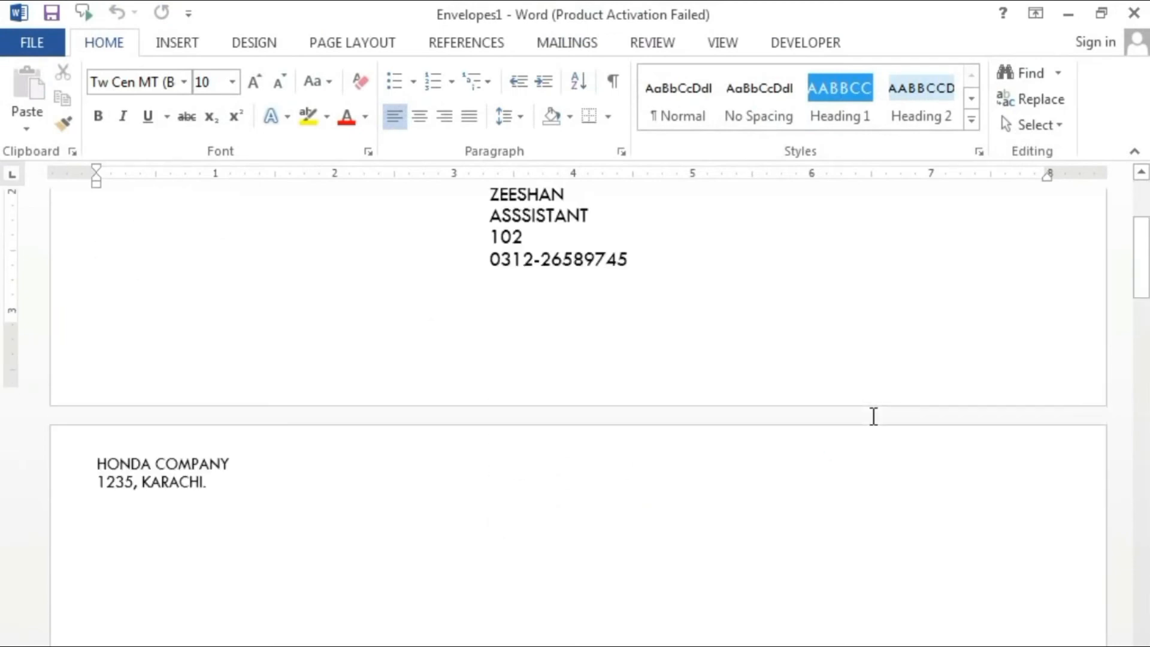
{"action": "scroll", "coordinate": [871, 416], "scroll_direction": "down", "scroll_amount": 12}
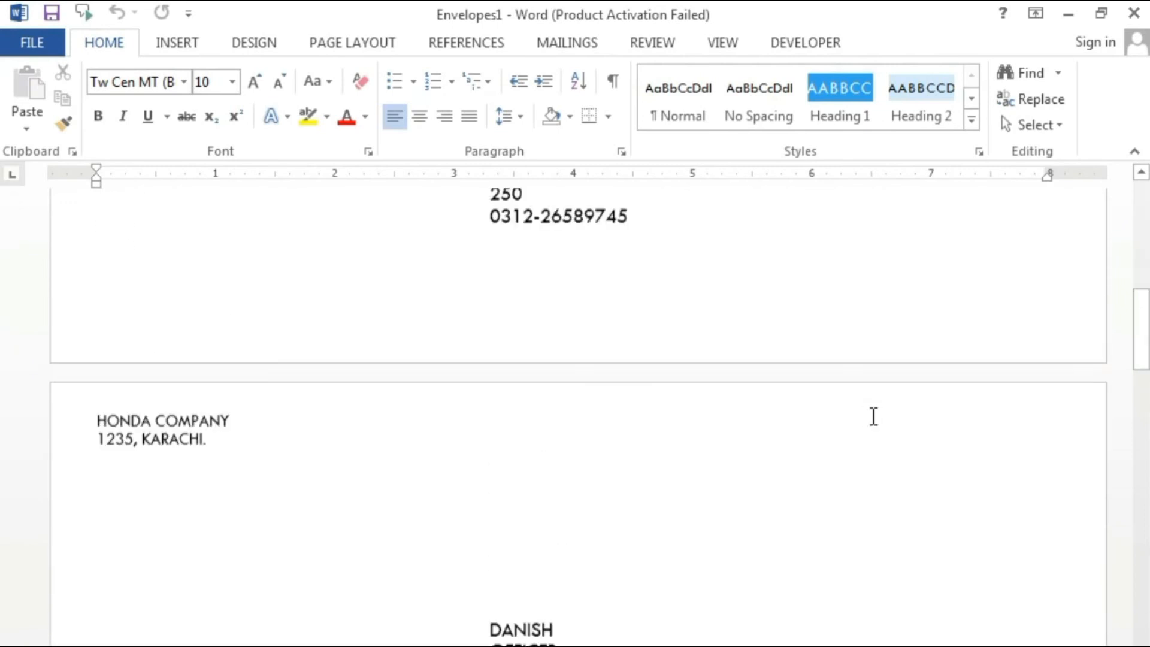
{"action": "scroll", "coordinate": [873, 416], "scroll_direction": "down", "scroll_amount": 10}
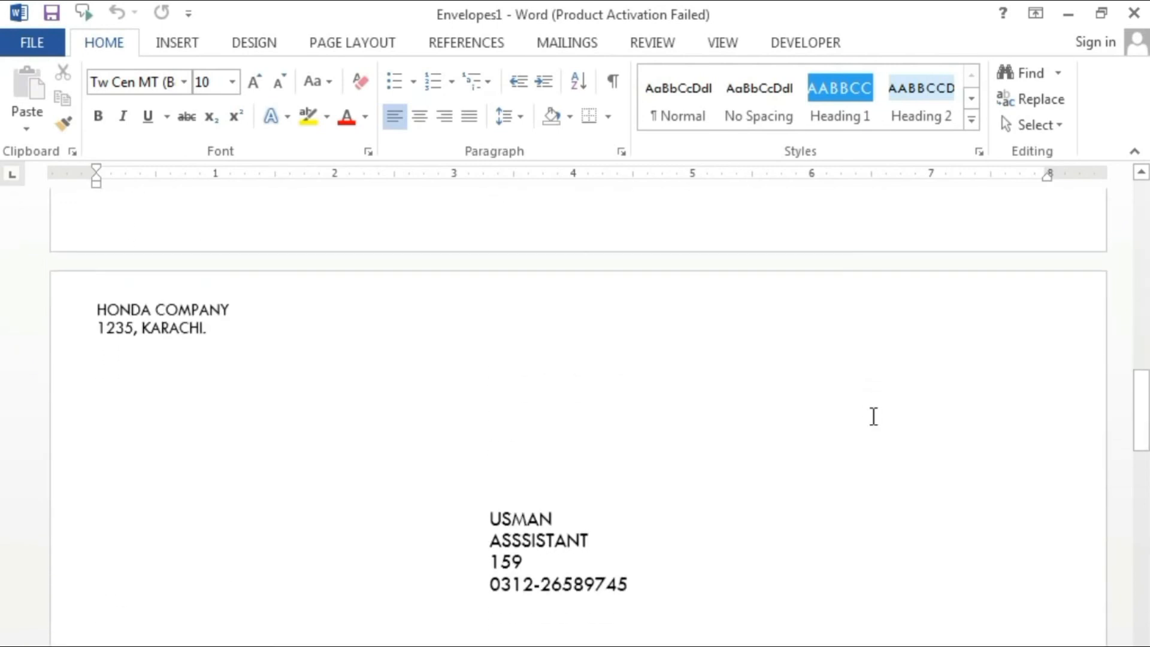
{"action": "scroll", "coordinate": [873, 416], "scroll_direction": "down", "scroll_amount": 12}
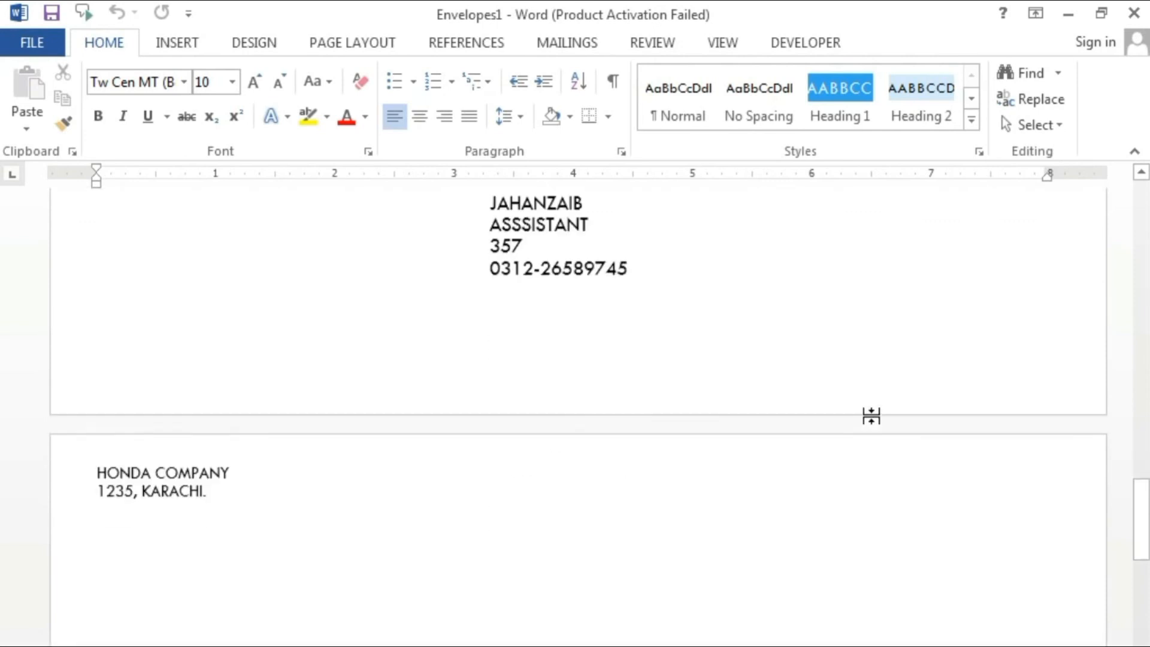
{"action": "scroll", "coordinate": [873, 416], "scroll_direction": "down", "scroll_amount": 12}
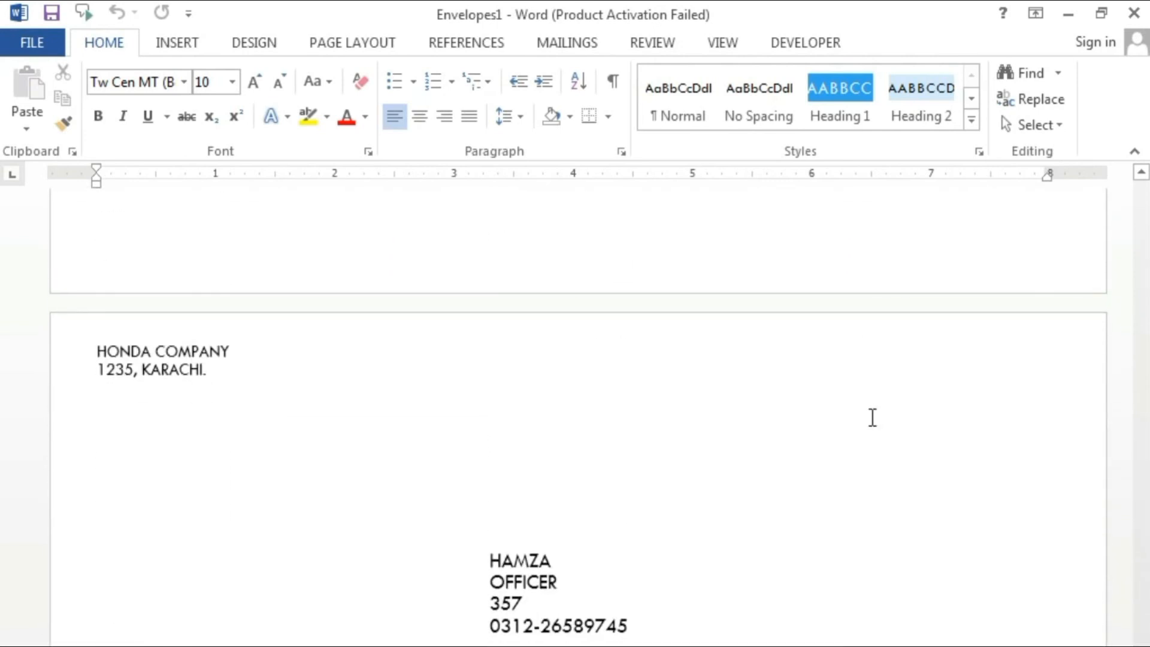
{"action": "scroll", "coordinate": [870, 413], "scroll_direction": "up", "scroll_amount": 4}
{"action": "scroll", "coordinate": [895, 510], "scroll_direction": "up", "scroll_amount": 12}
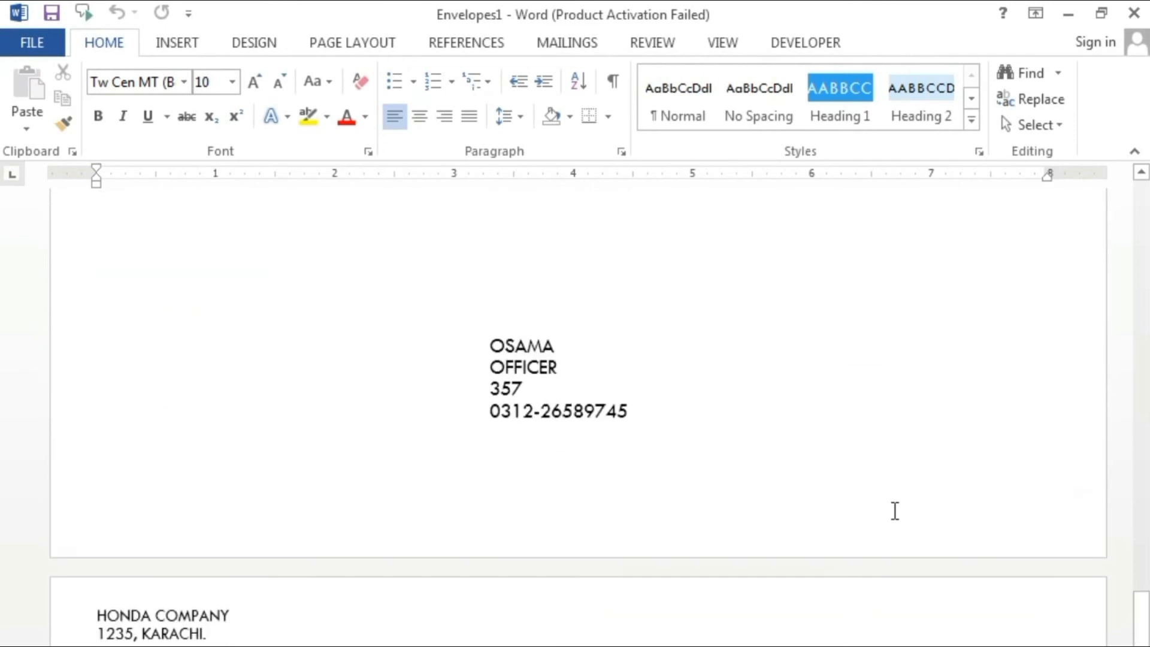
{"action": "scroll", "coordinate": [895, 511], "scroll_direction": "up", "scroll_amount": 10}
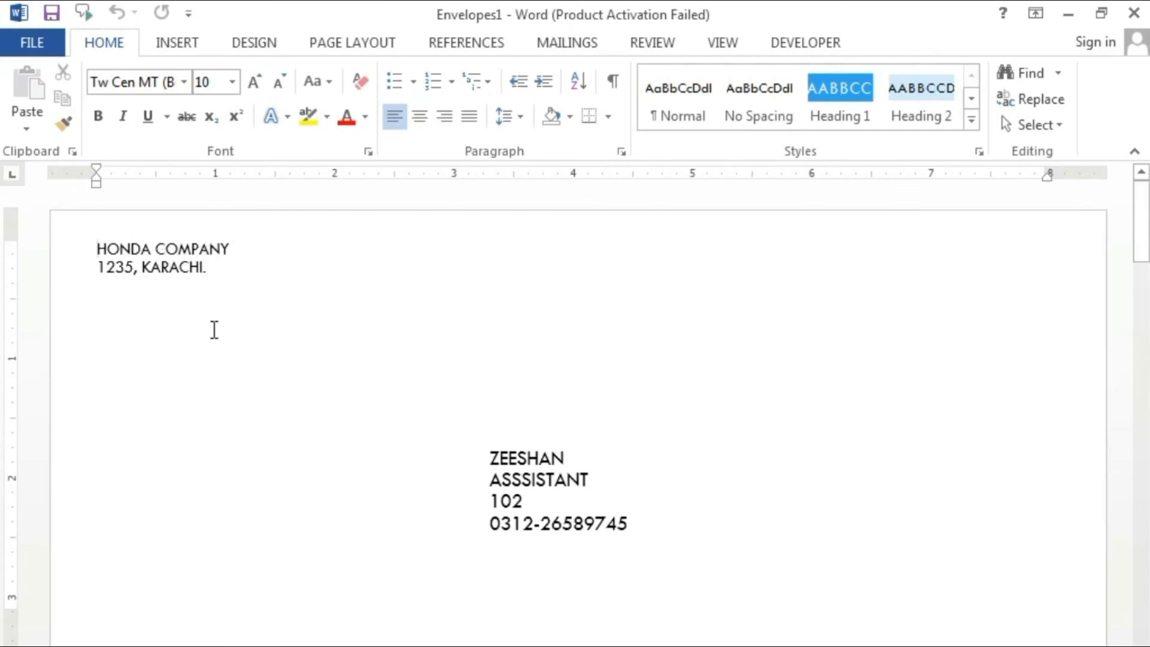
{"action": "left_click", "coordinate": [545, 443]}
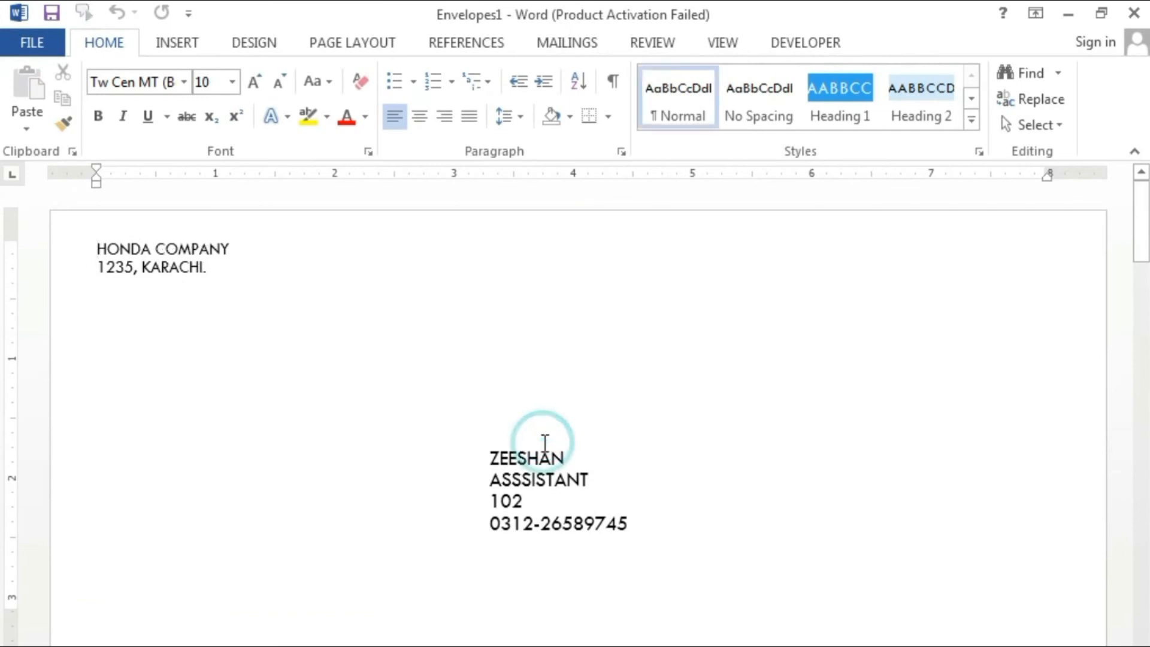
{"action": "left_click", "coordinate": [585, 475]}
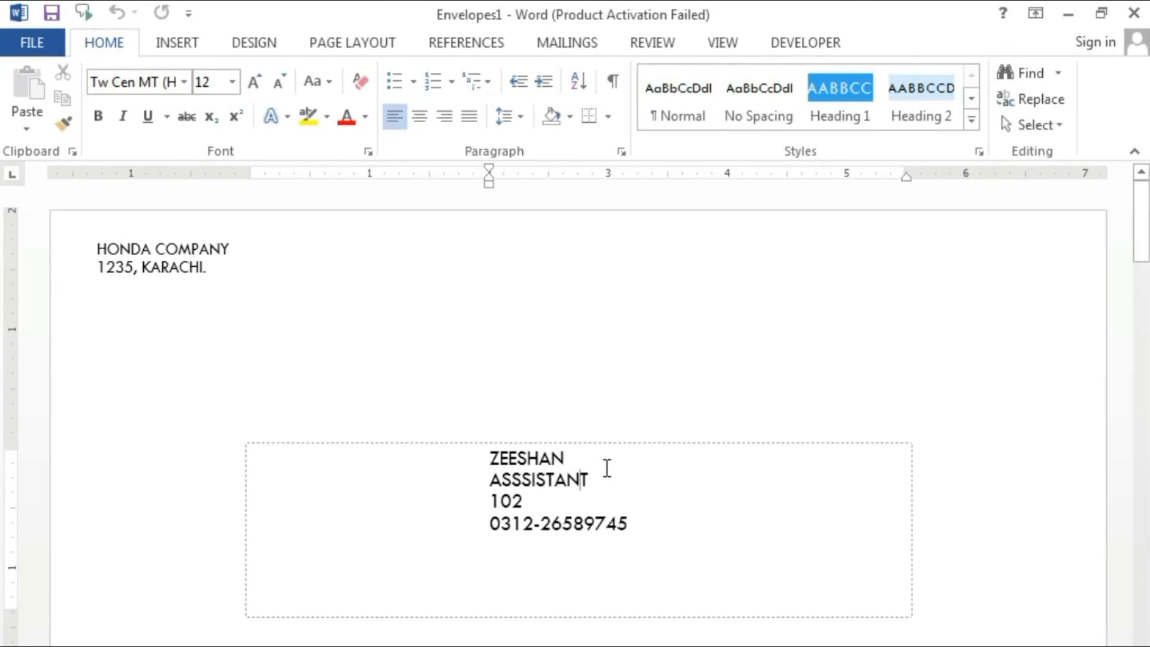
{"action": "left_click", "coordinate": [558, 42]}
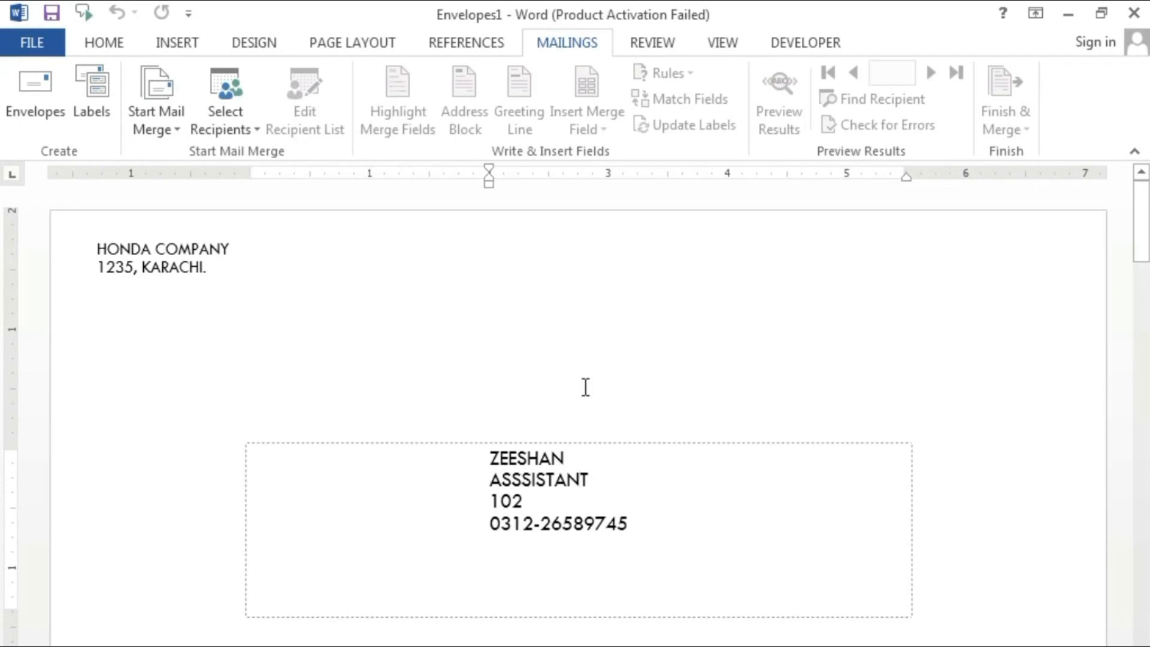
{"action": "left_click", "coordinate": [723, 383]}
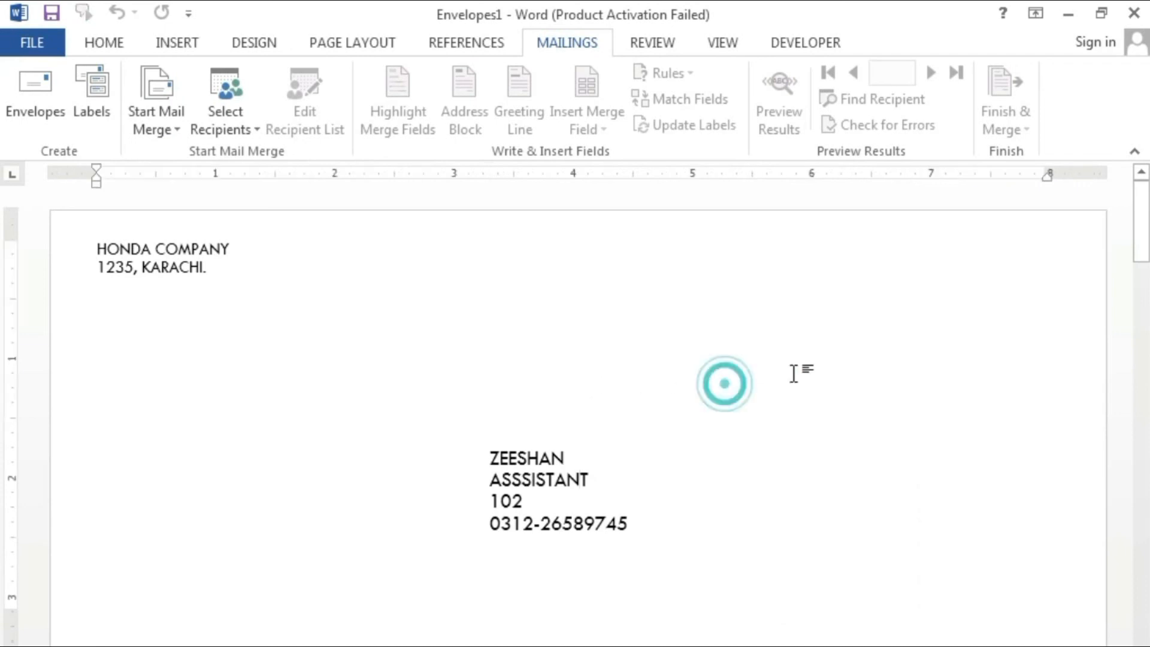